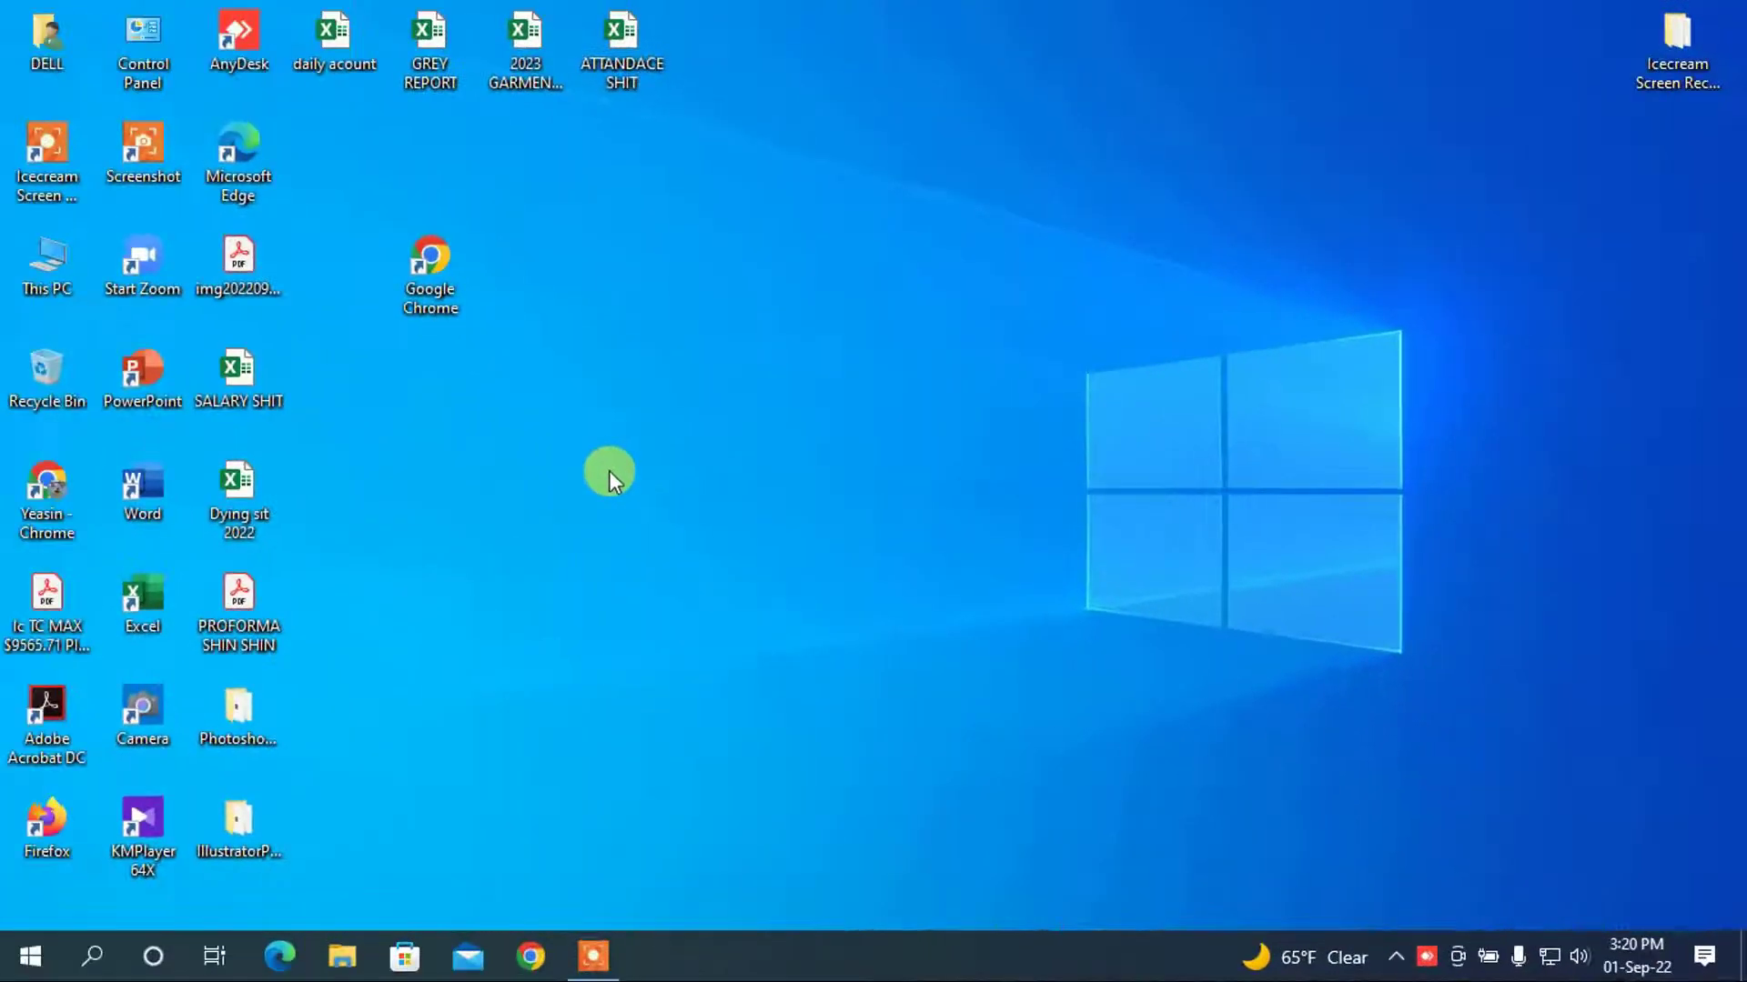
Launch Chrome, go to Google and search for 'eset internet security'
click(441, 292)
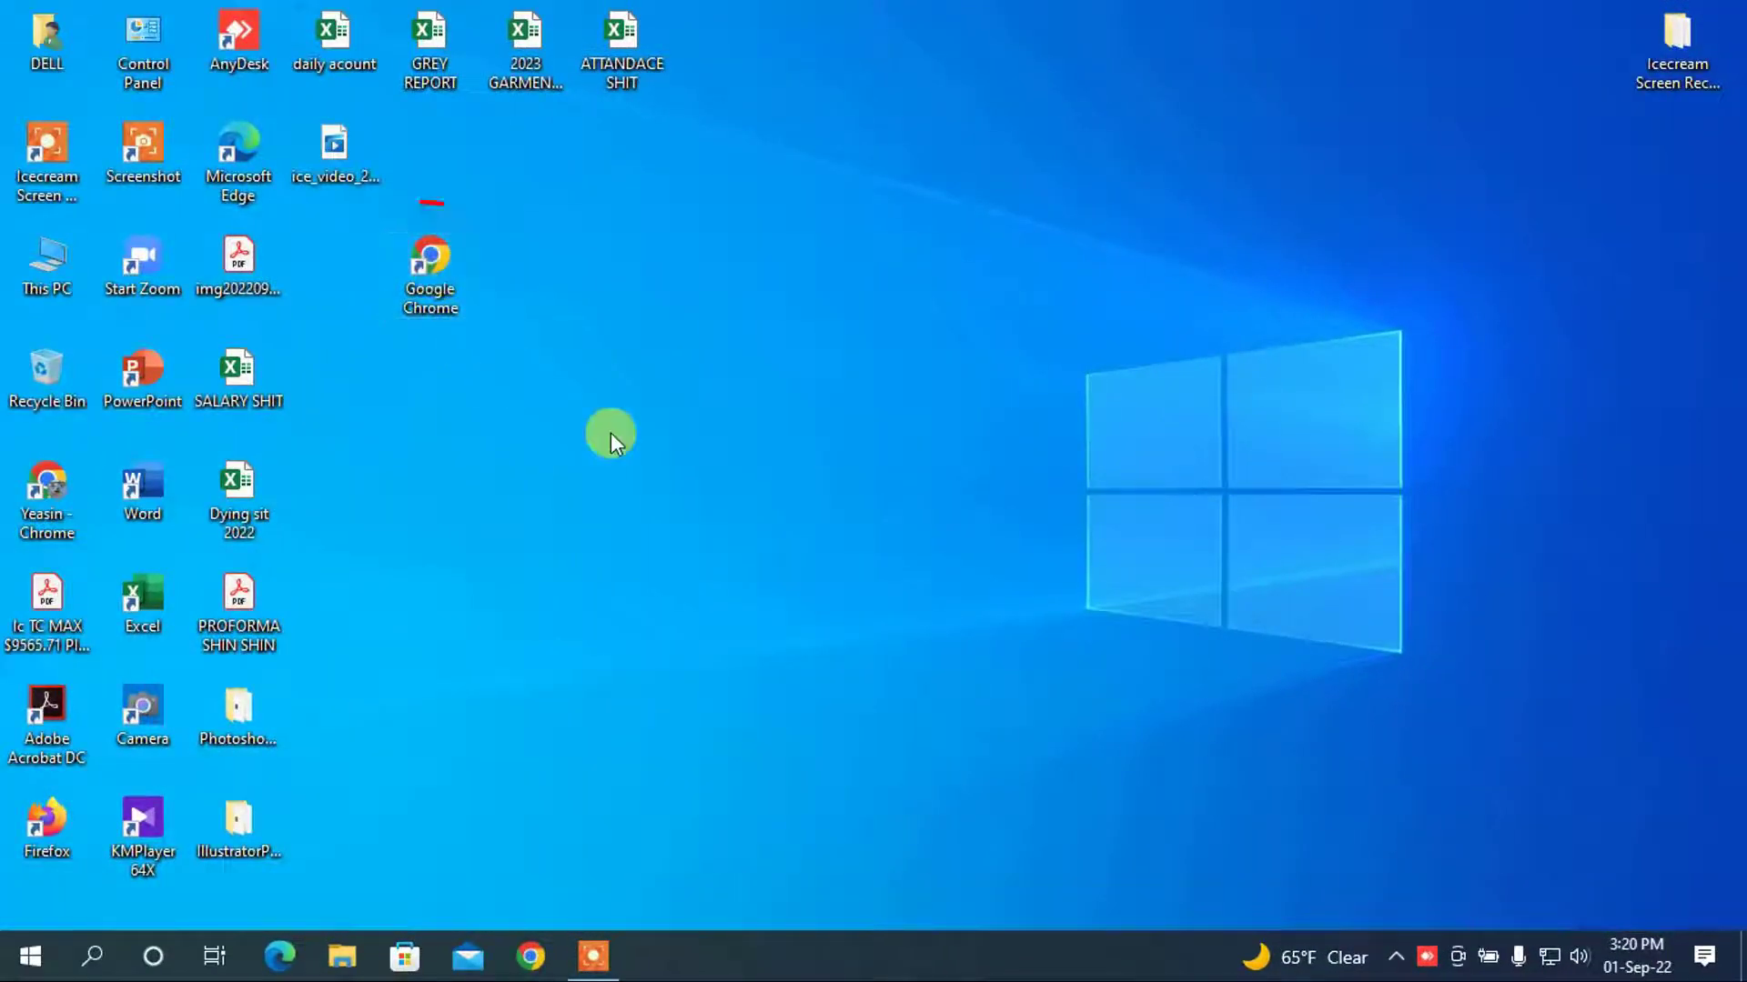
double_click(436, 270)
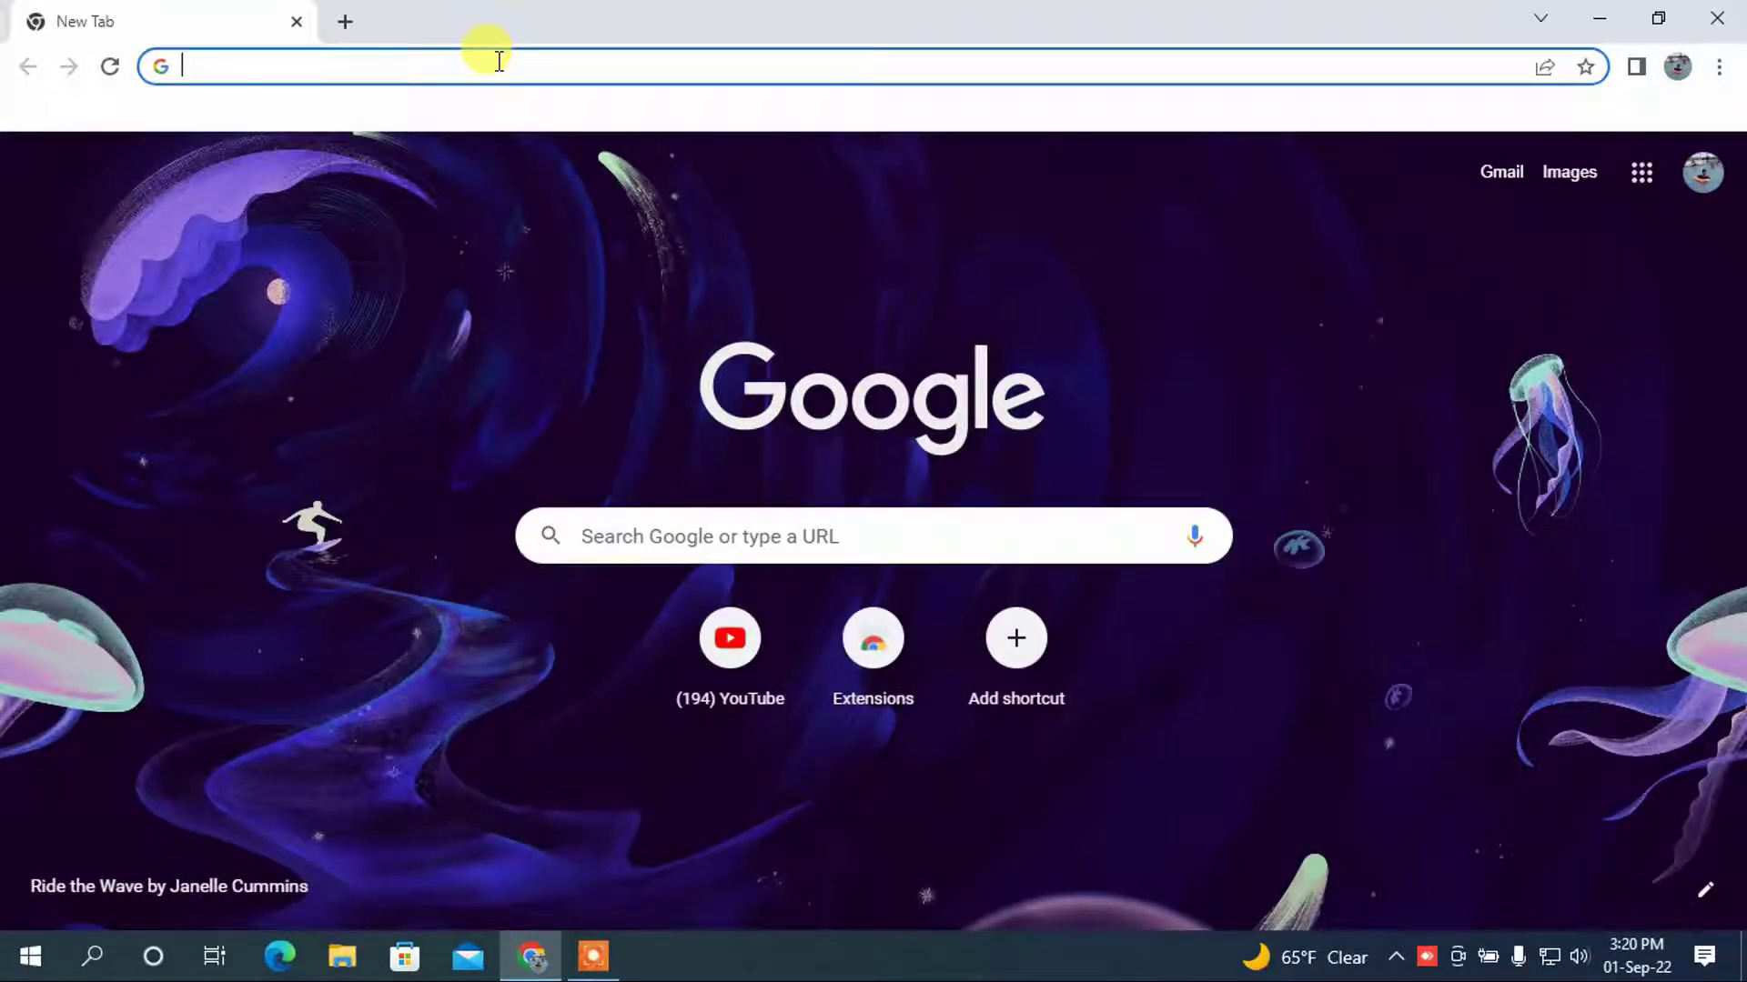
text(g)
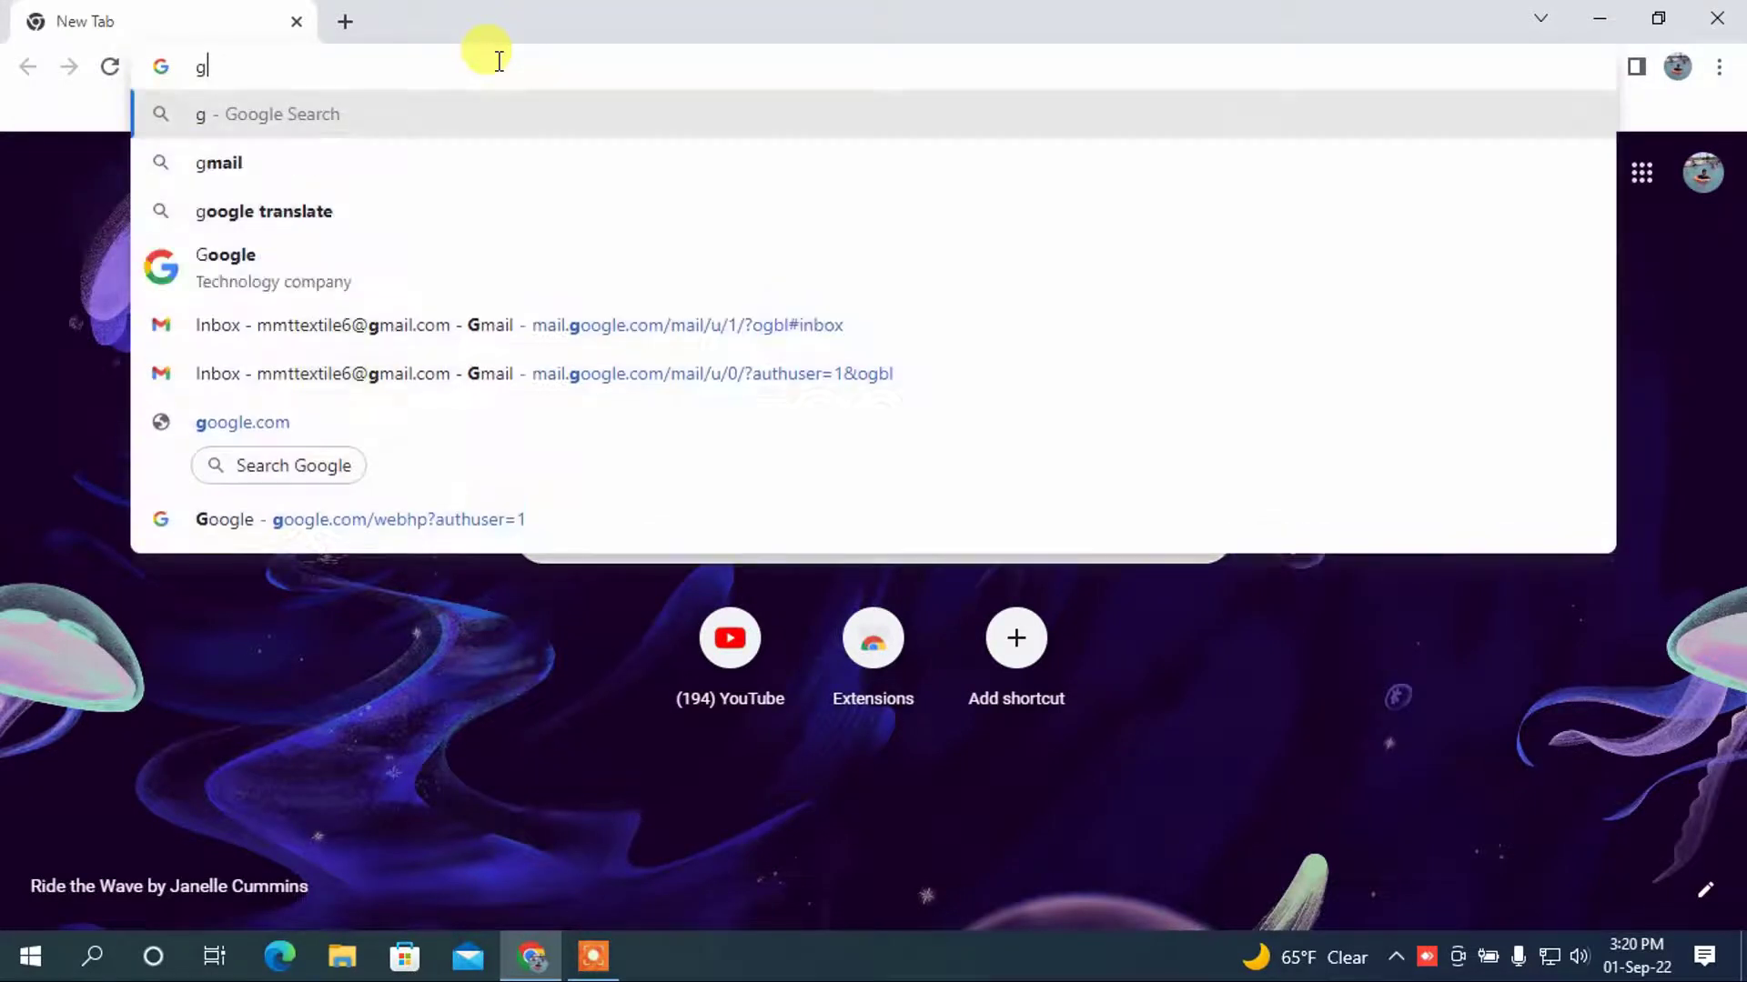
text(oogle)
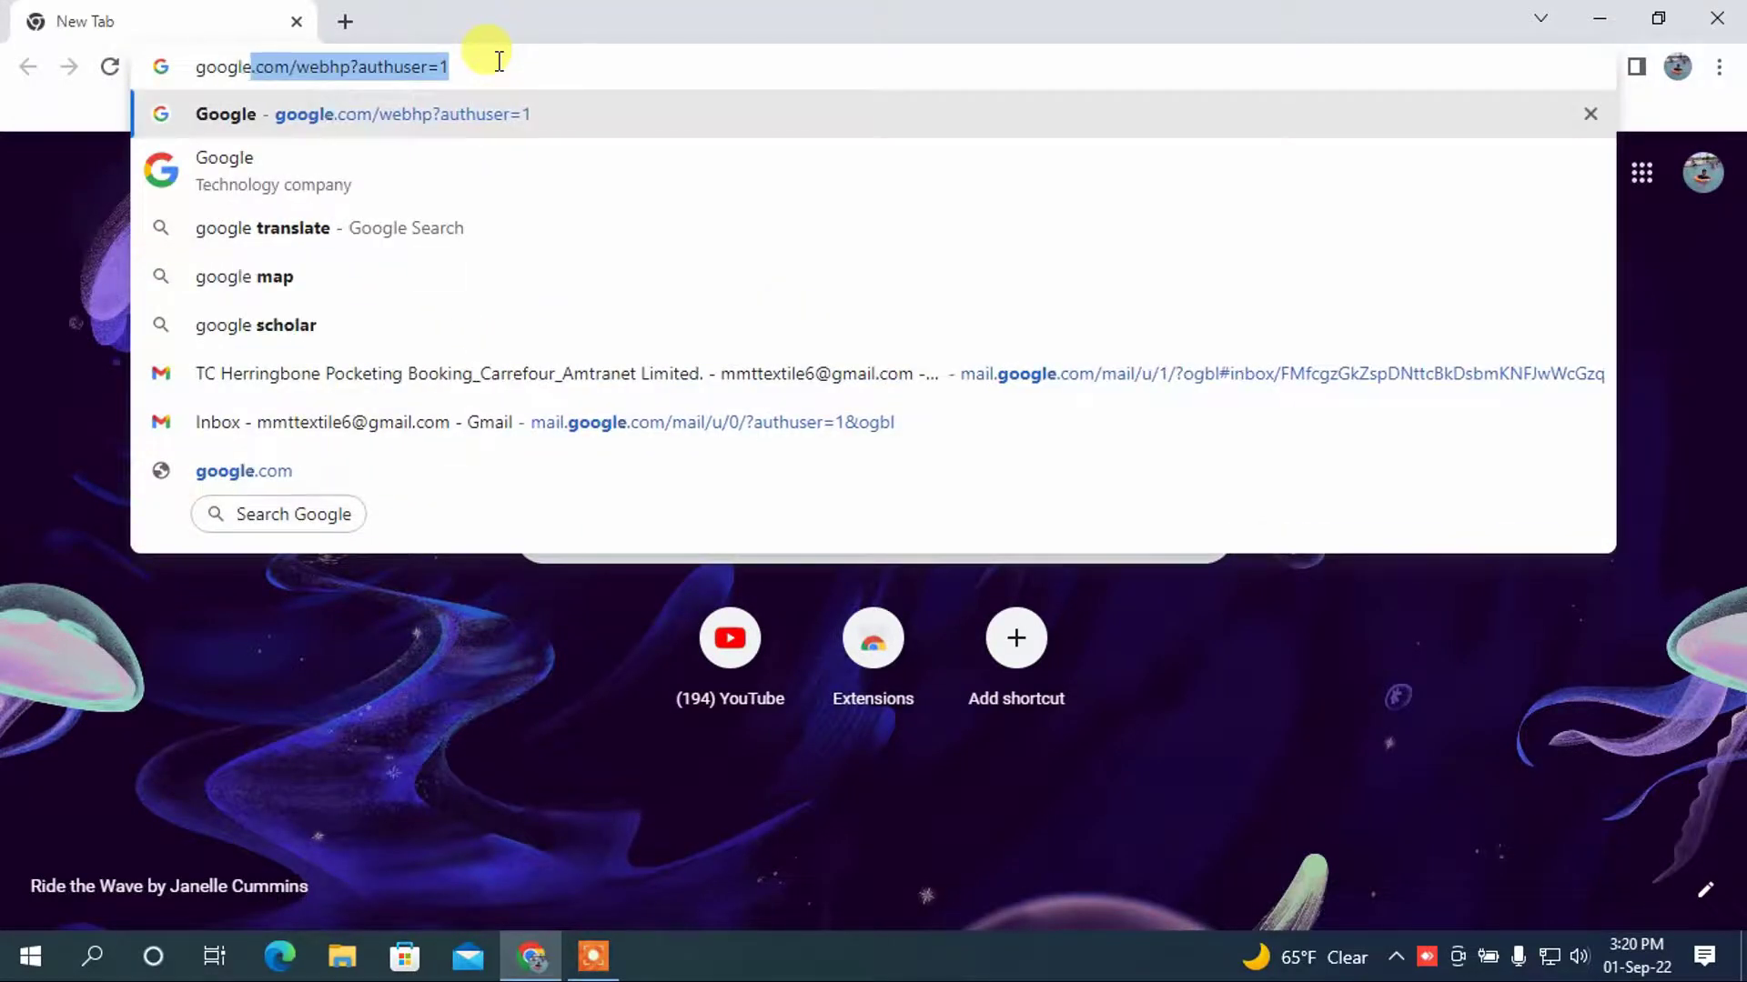
key(Return)
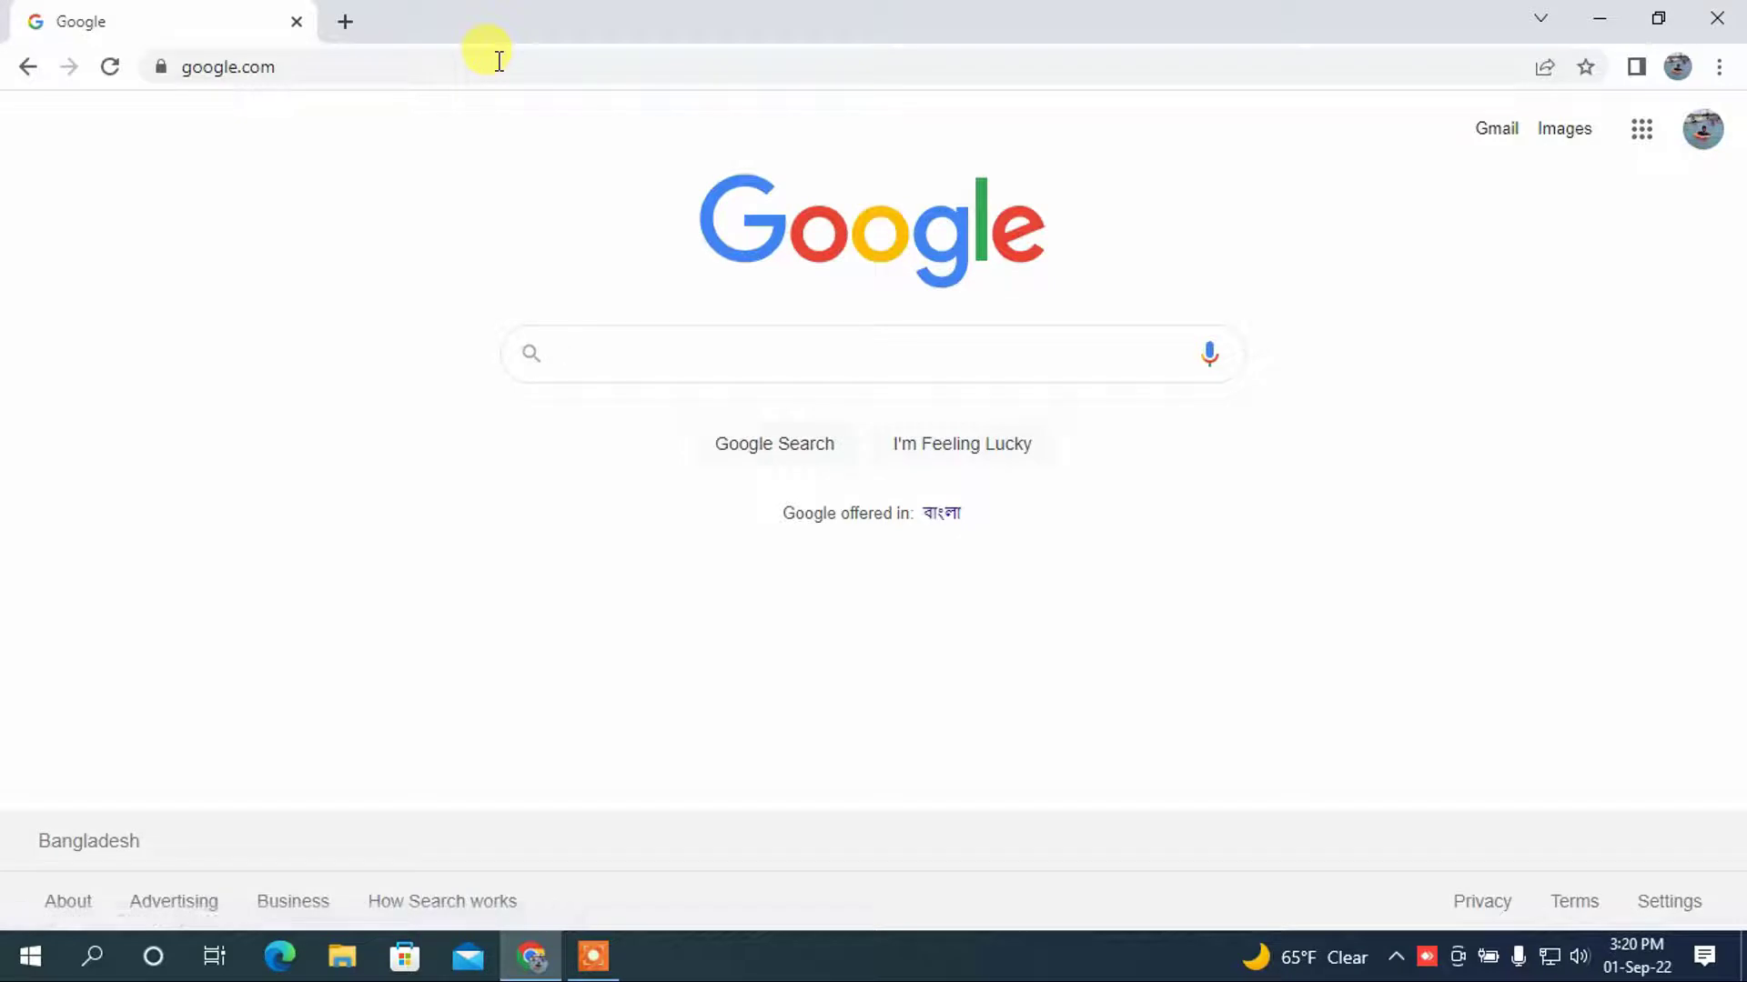
text(e)
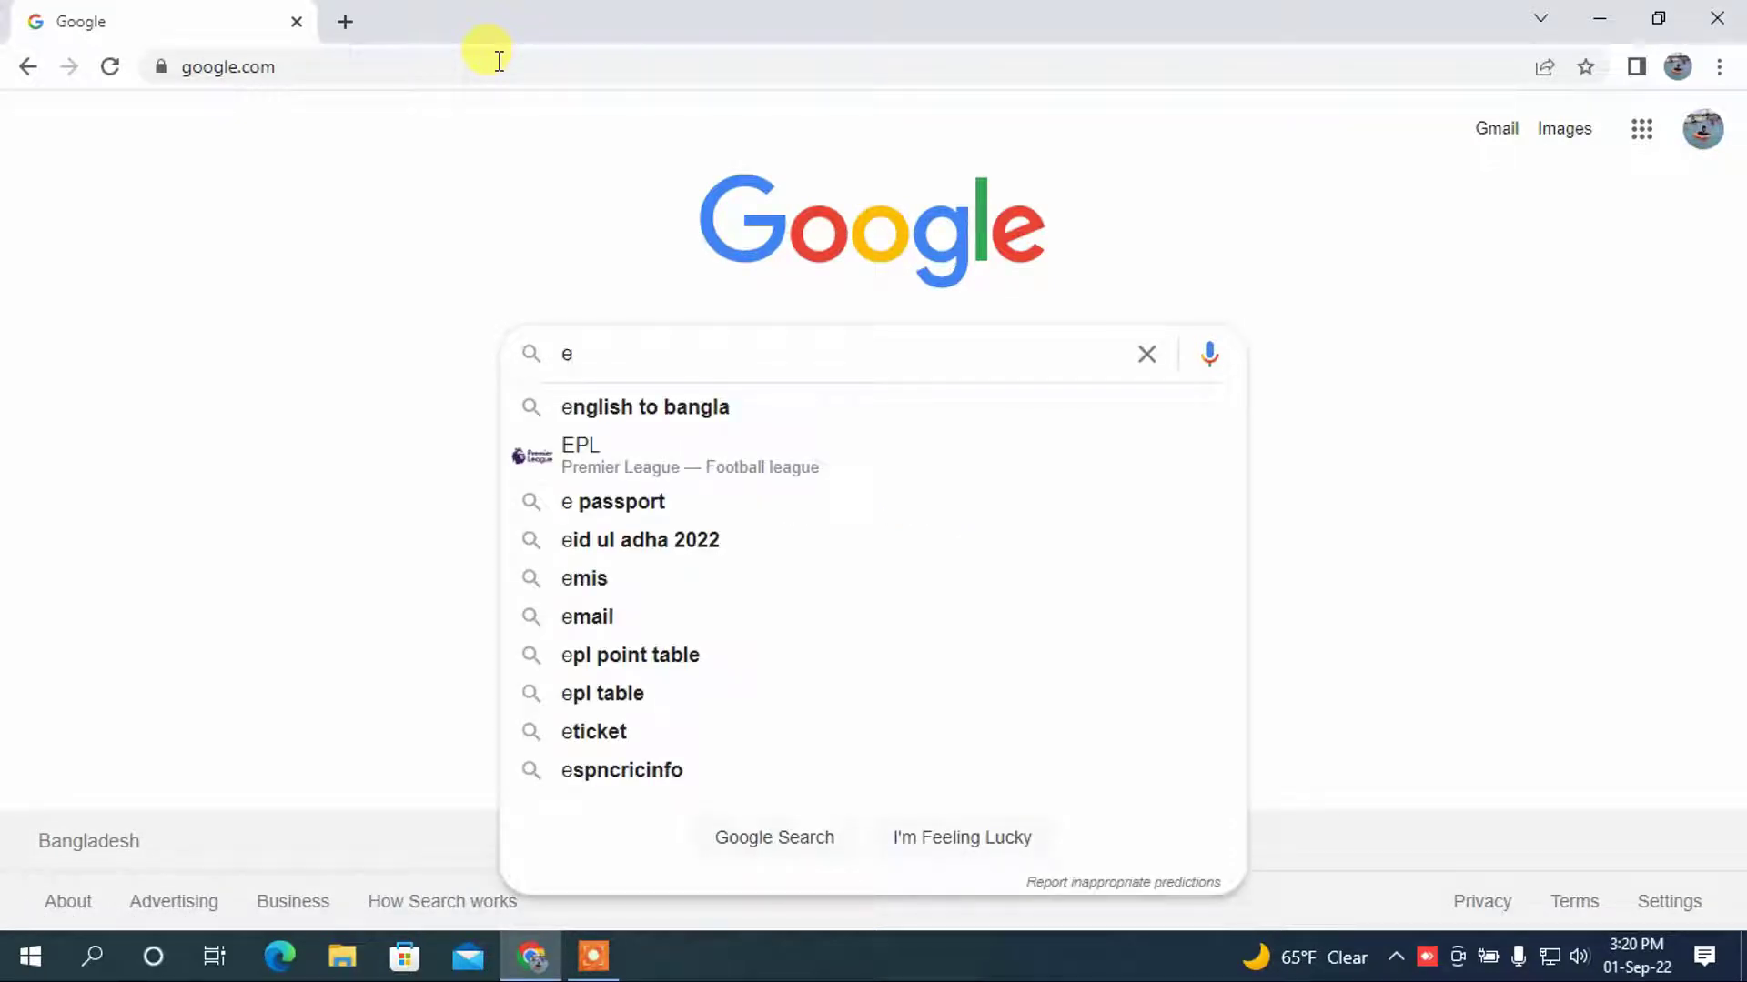
text(set)
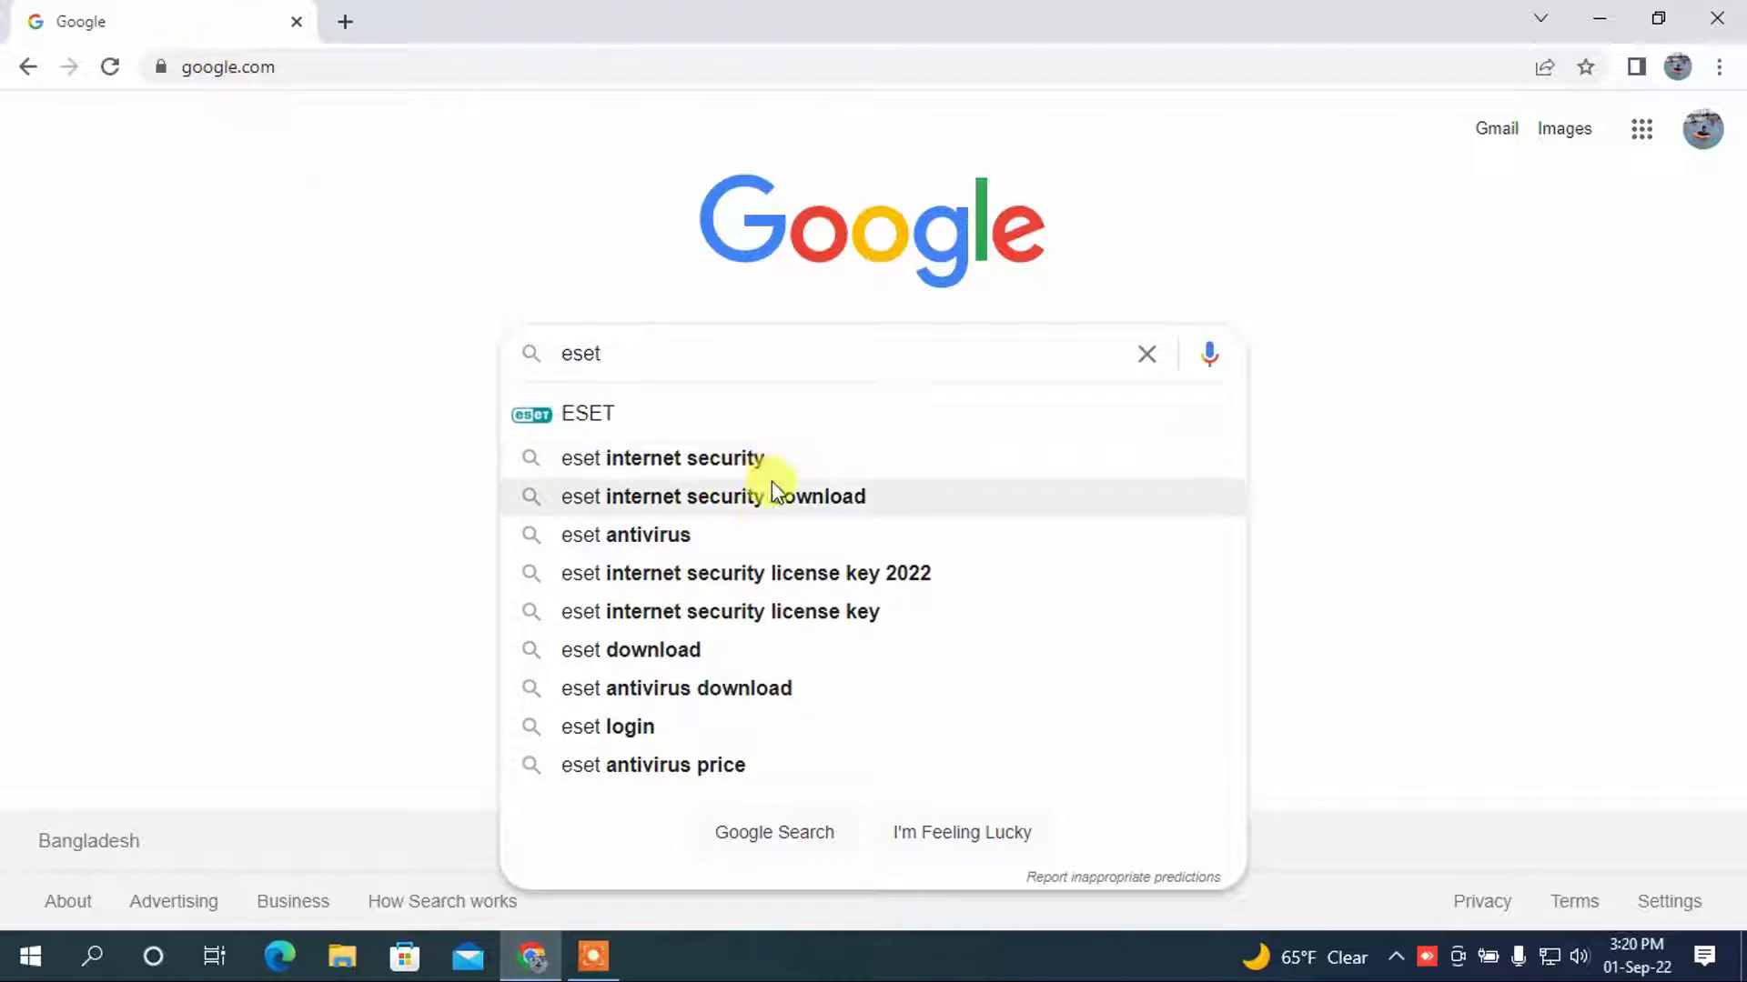
click(730, 459)
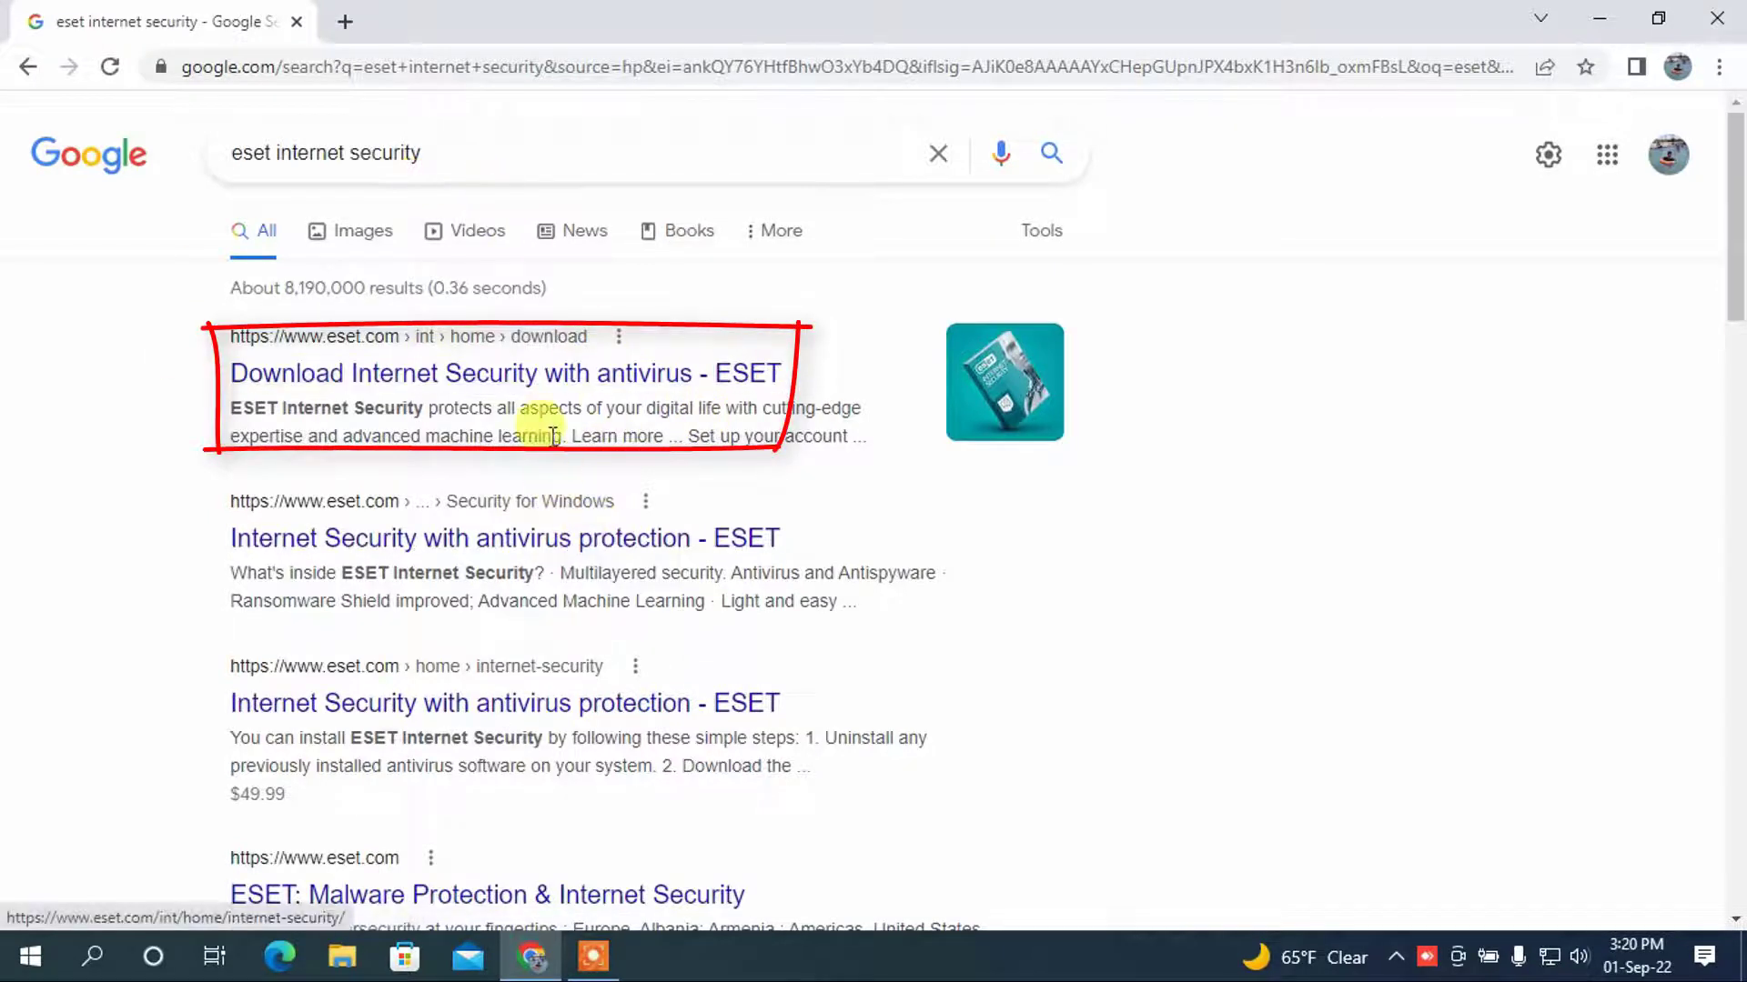
On ESET's site, accept cookies and download the Internet Security installer for Windows
click(456, 374)
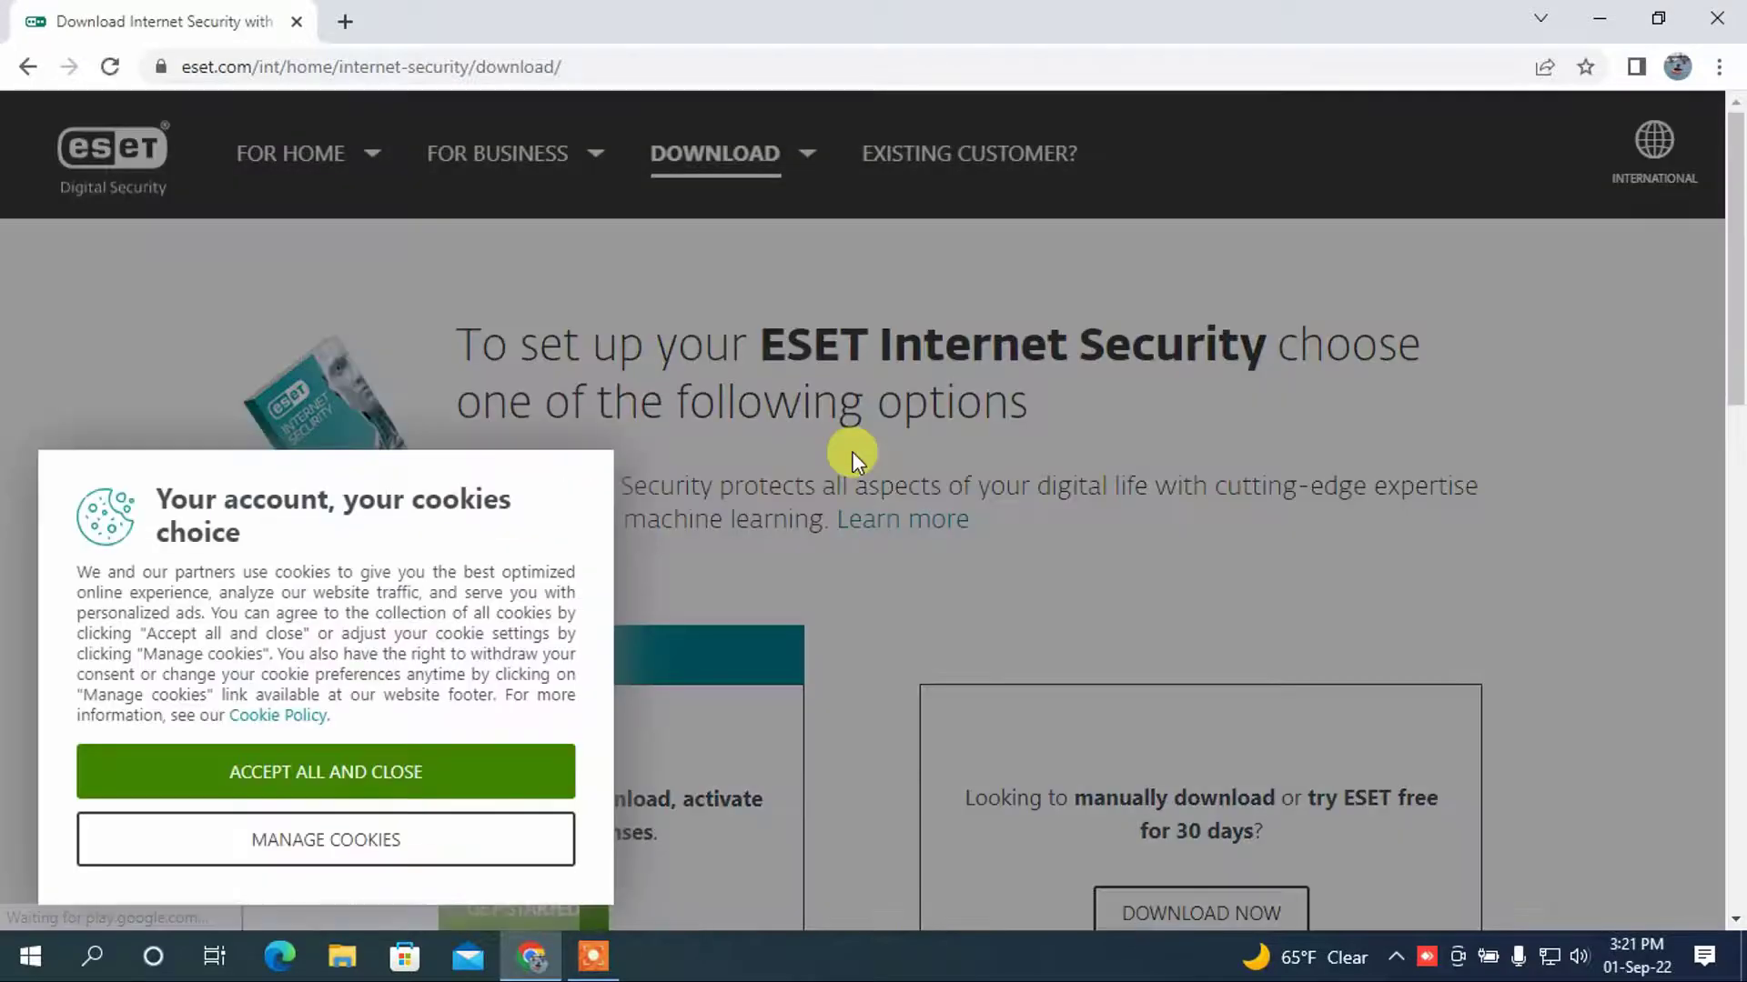
click(341, 773)
scroll(881, 557, down, 3)
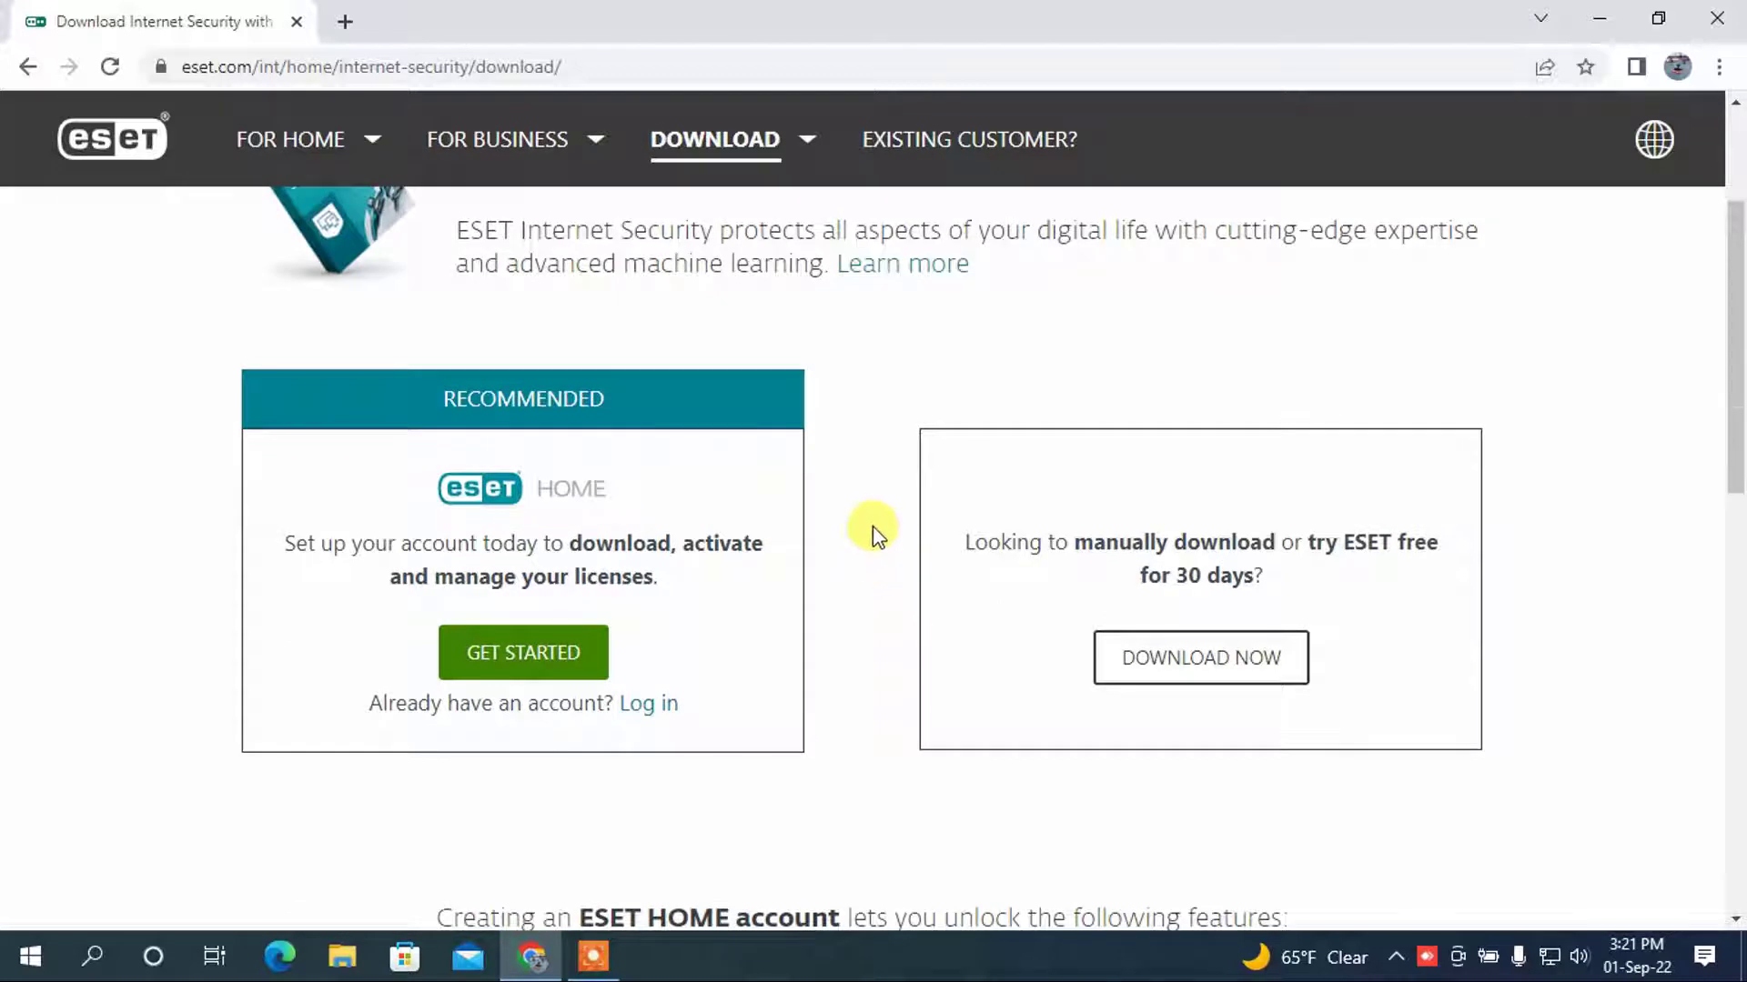
scroll(874, 532, up, 3)
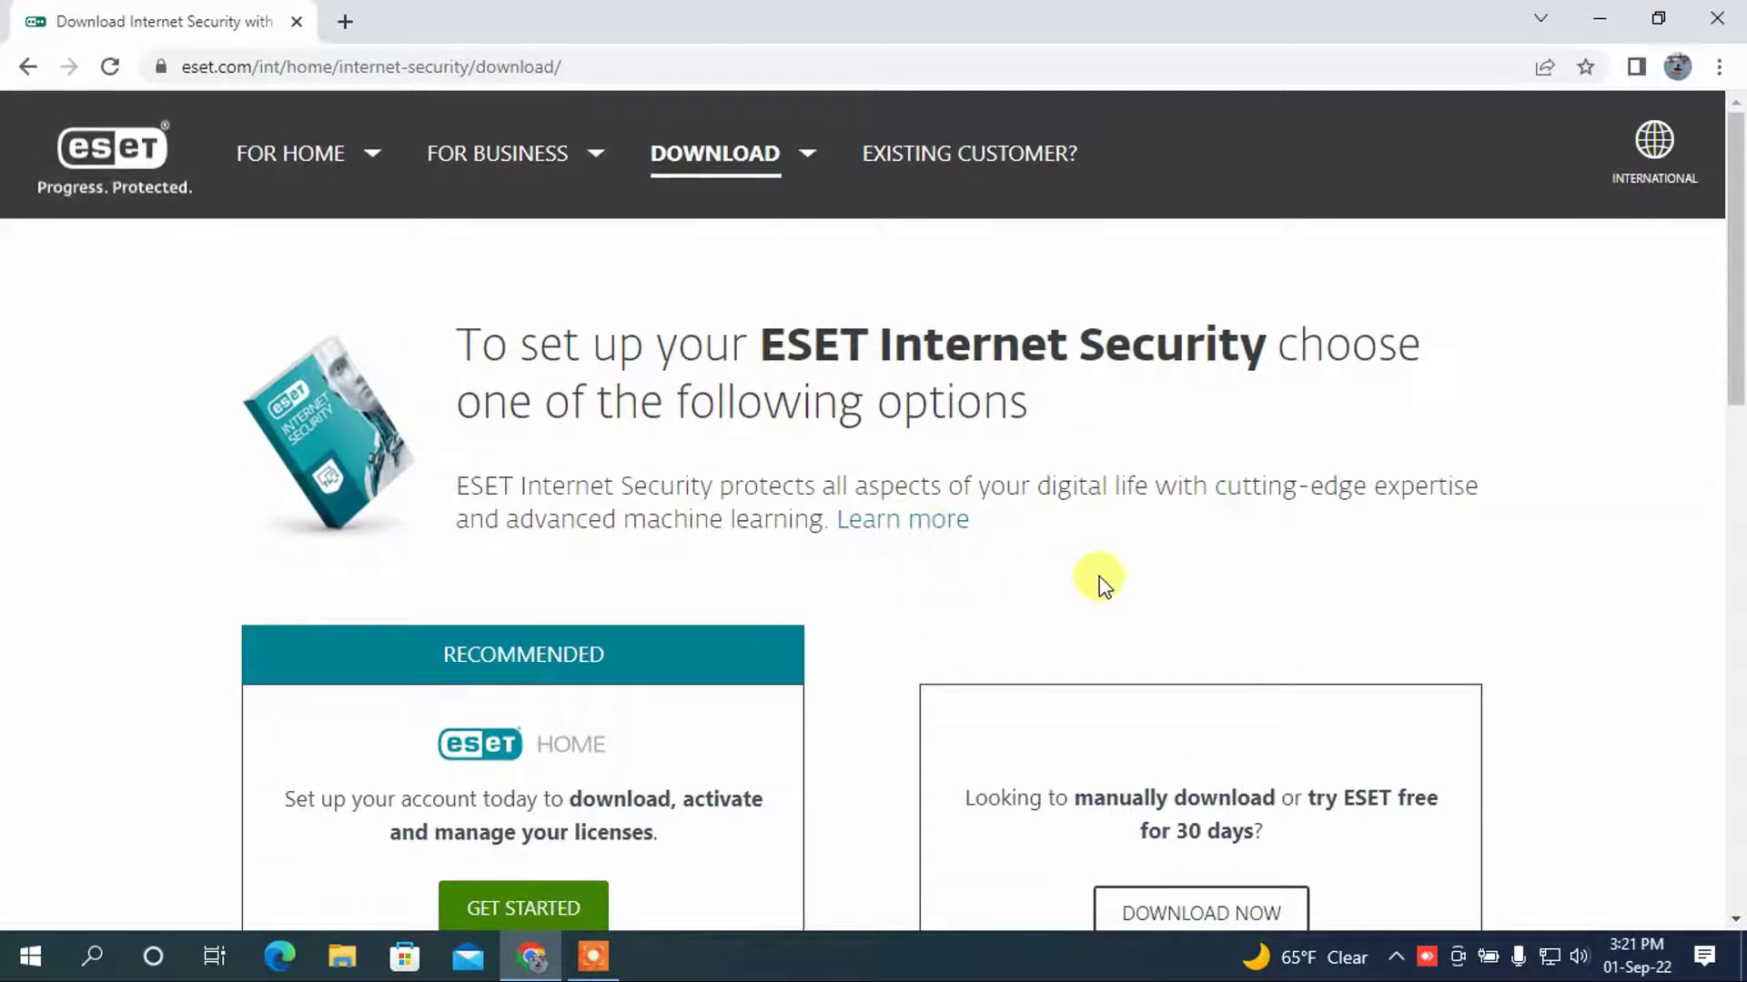
scroll(1103, 582, down, 3)
mouse_move(1191, 543)
mouse_down()
mouse_move(1279, 721)
mouse_move(1315, 605)
mouse_up()
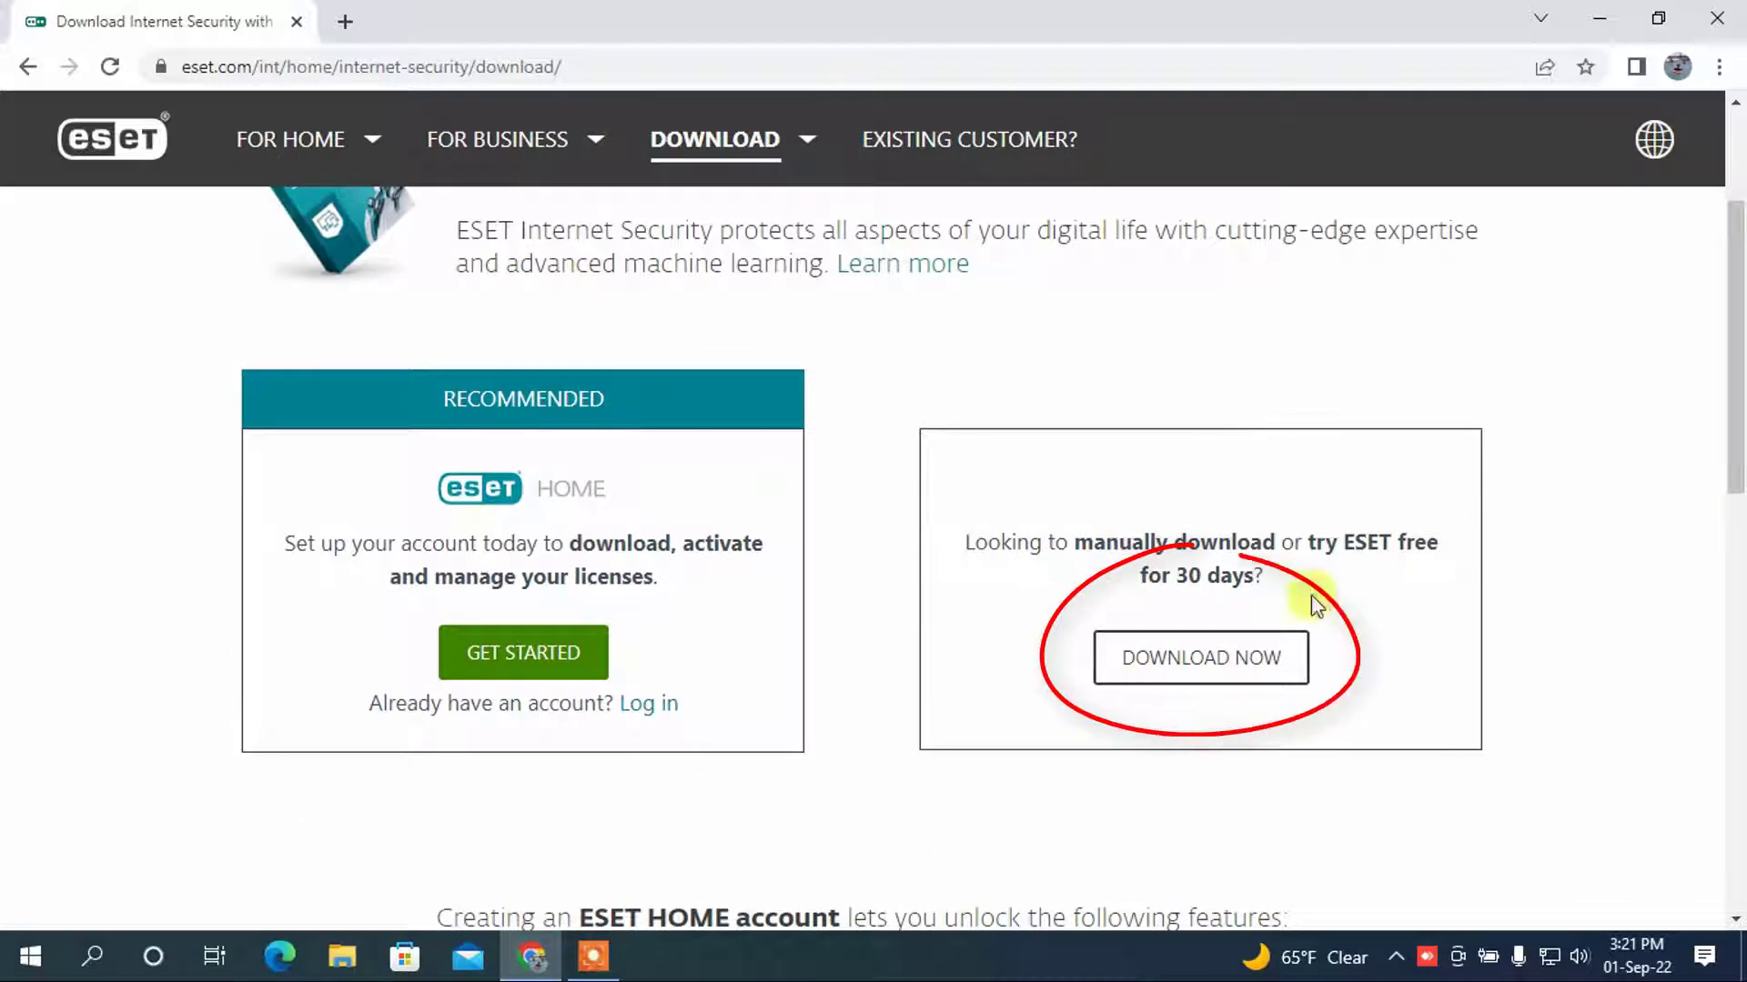
click(1214, 660)
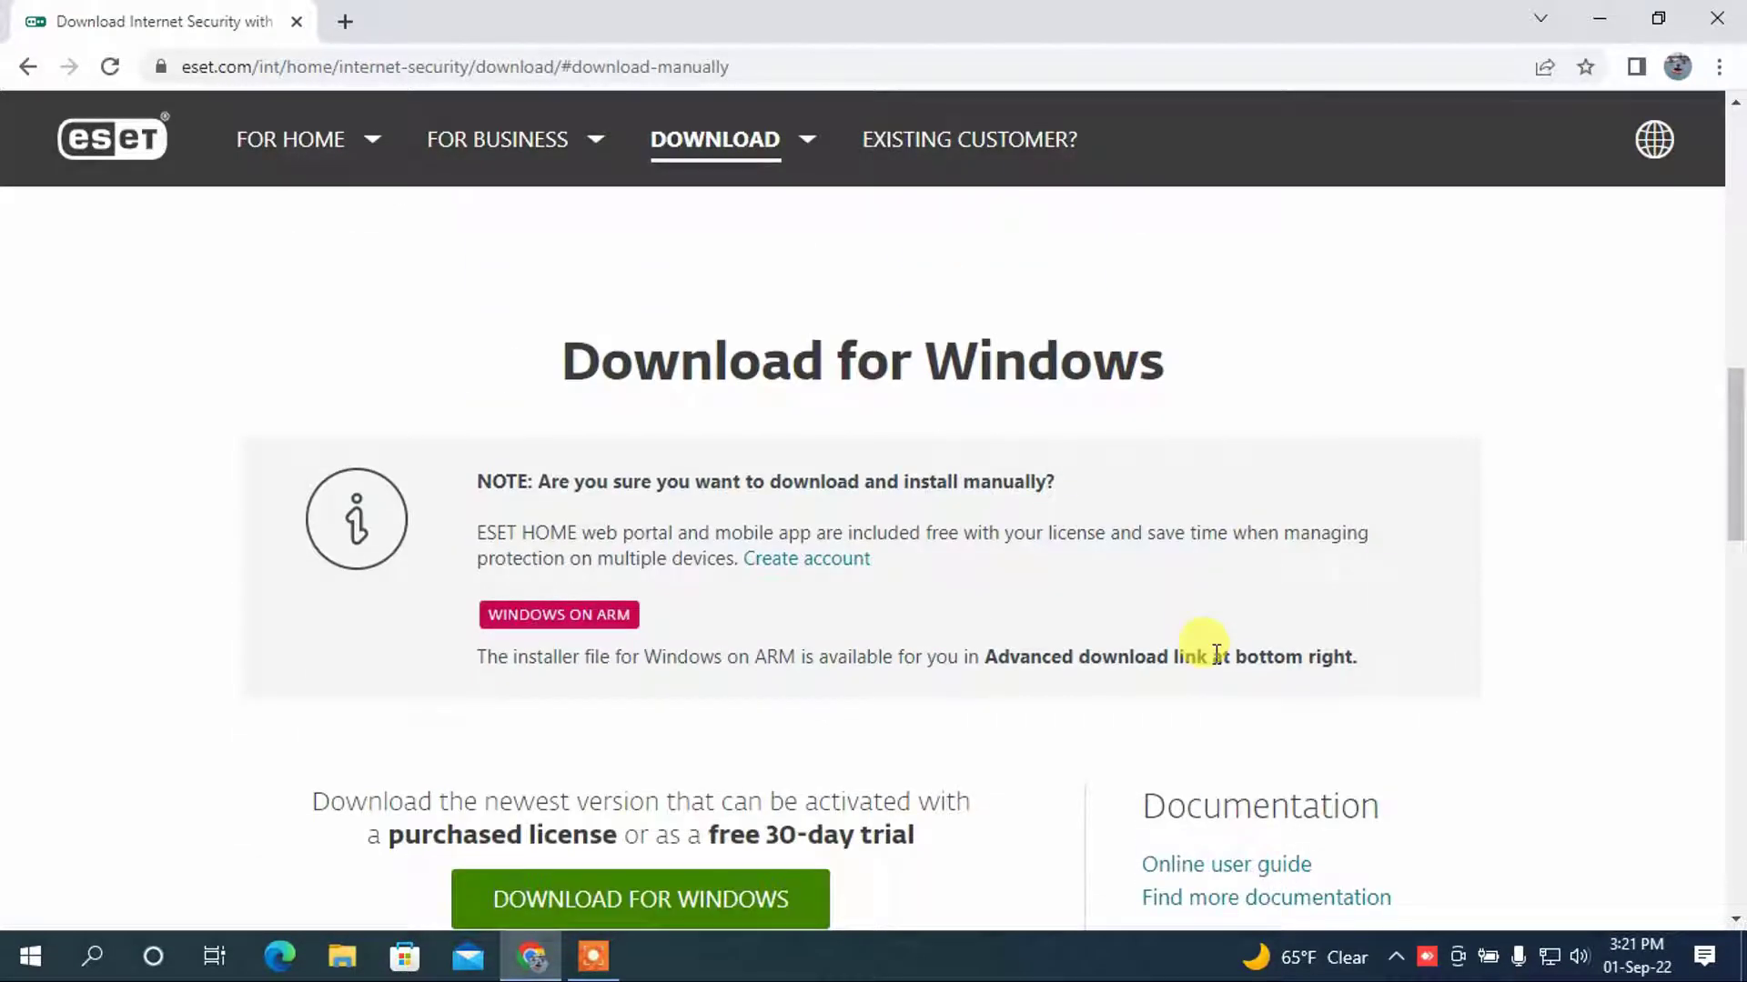
scroll(974, 616, down, 3)
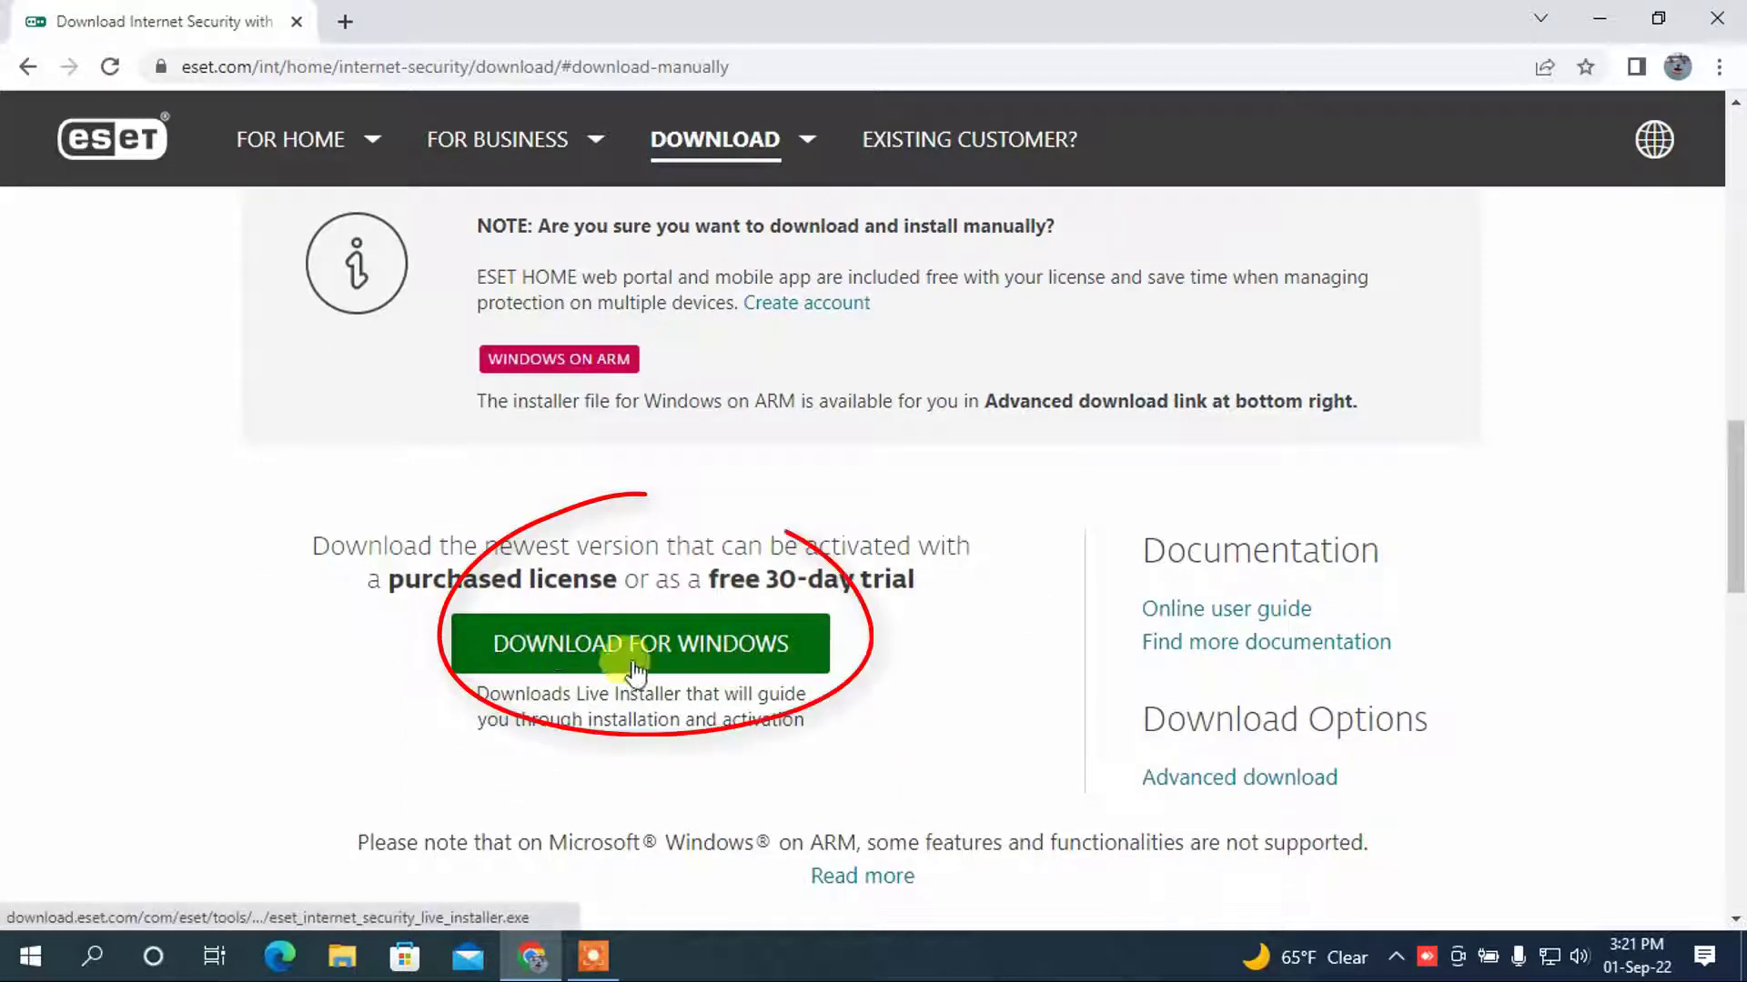
click(697, 643)
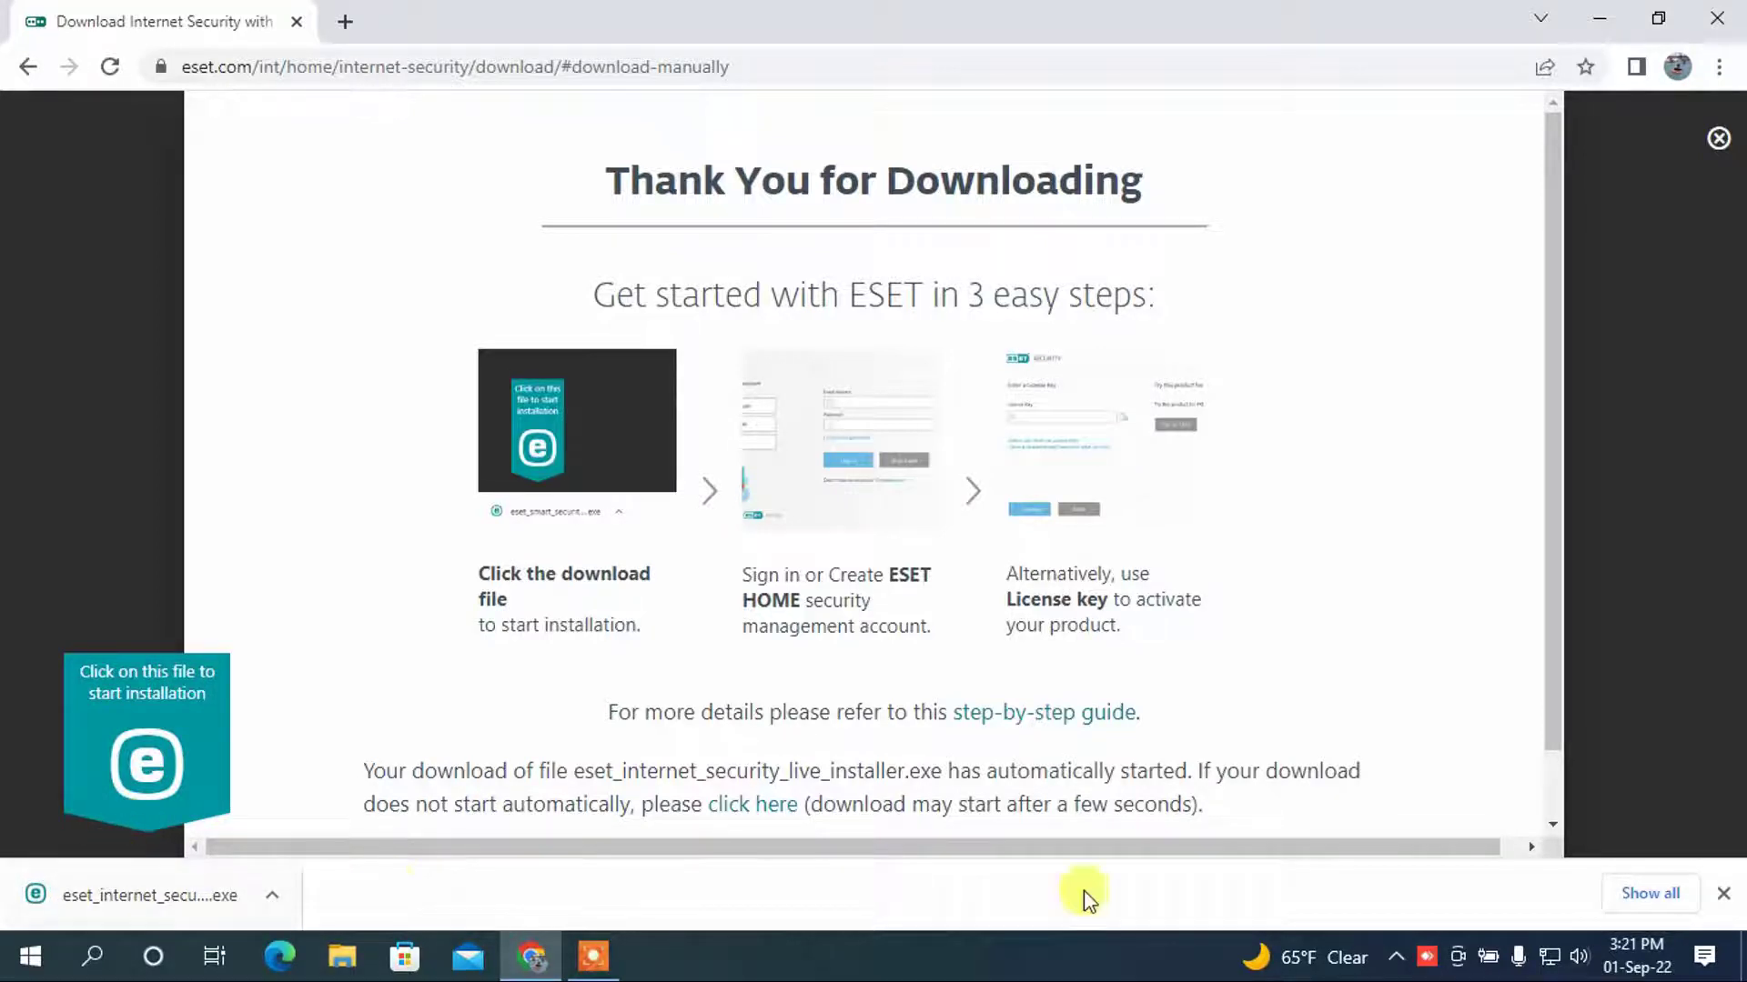
Locate the downloaded live installer in its folder and run it
click(1642, 896)
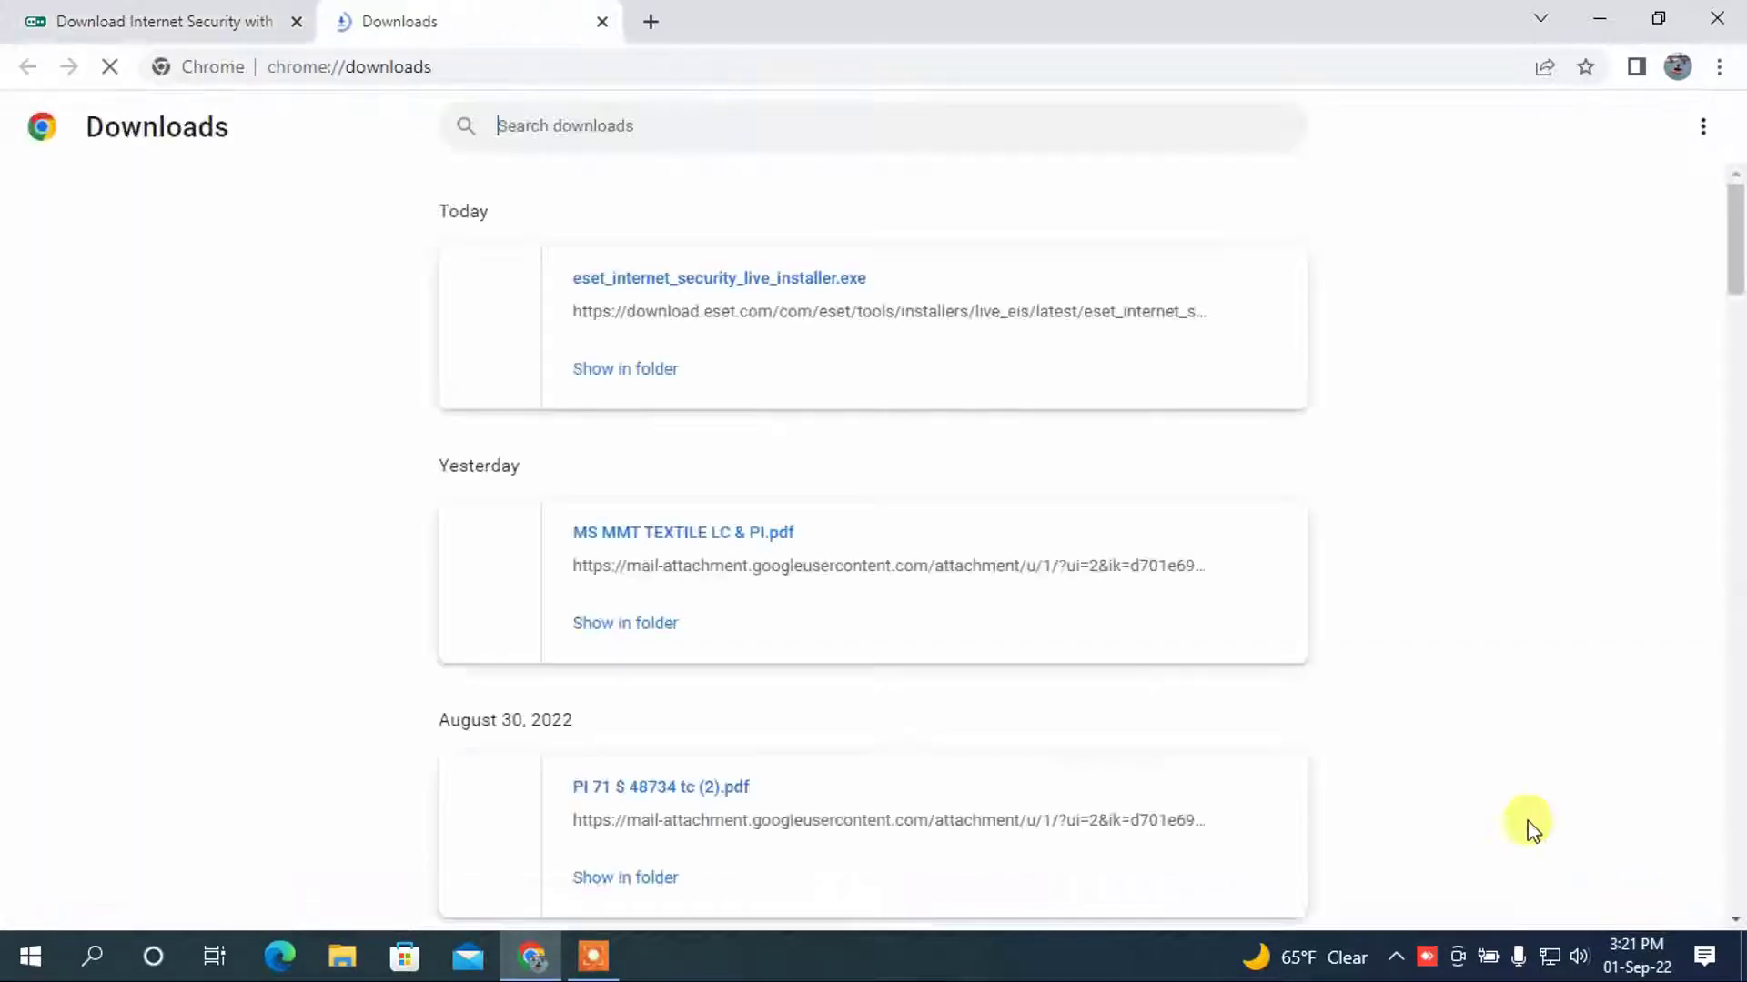
click(624, 371)
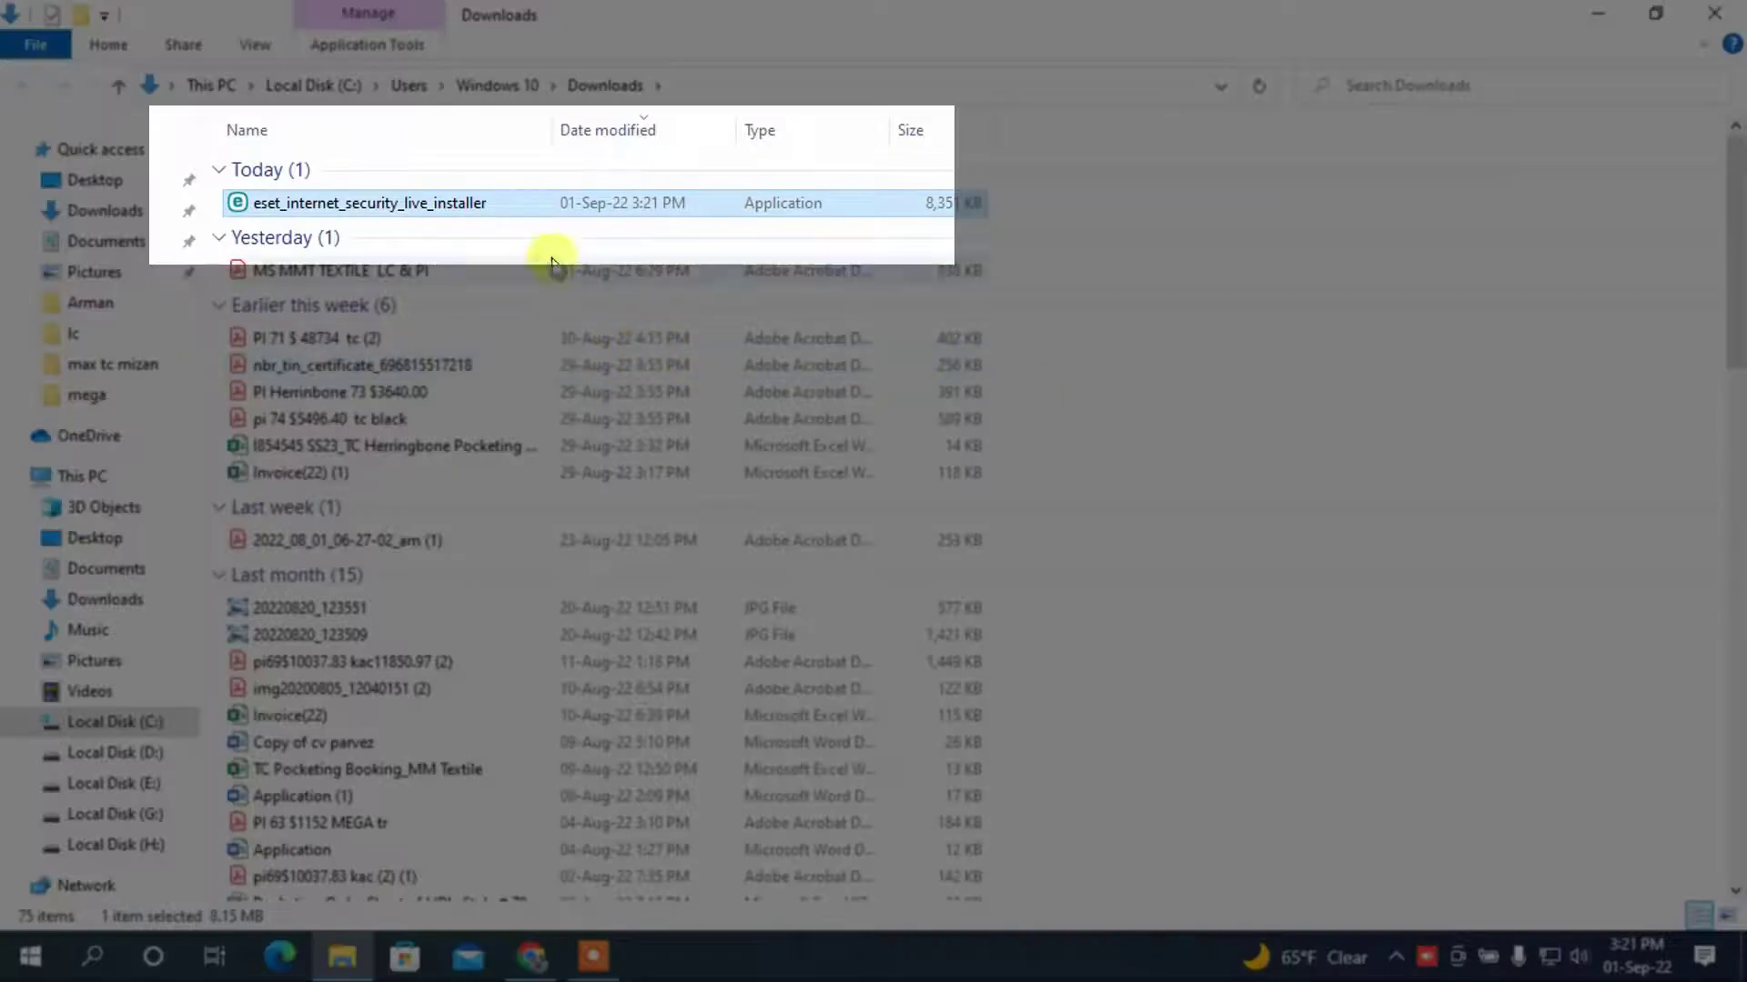
double_click(327, 206)
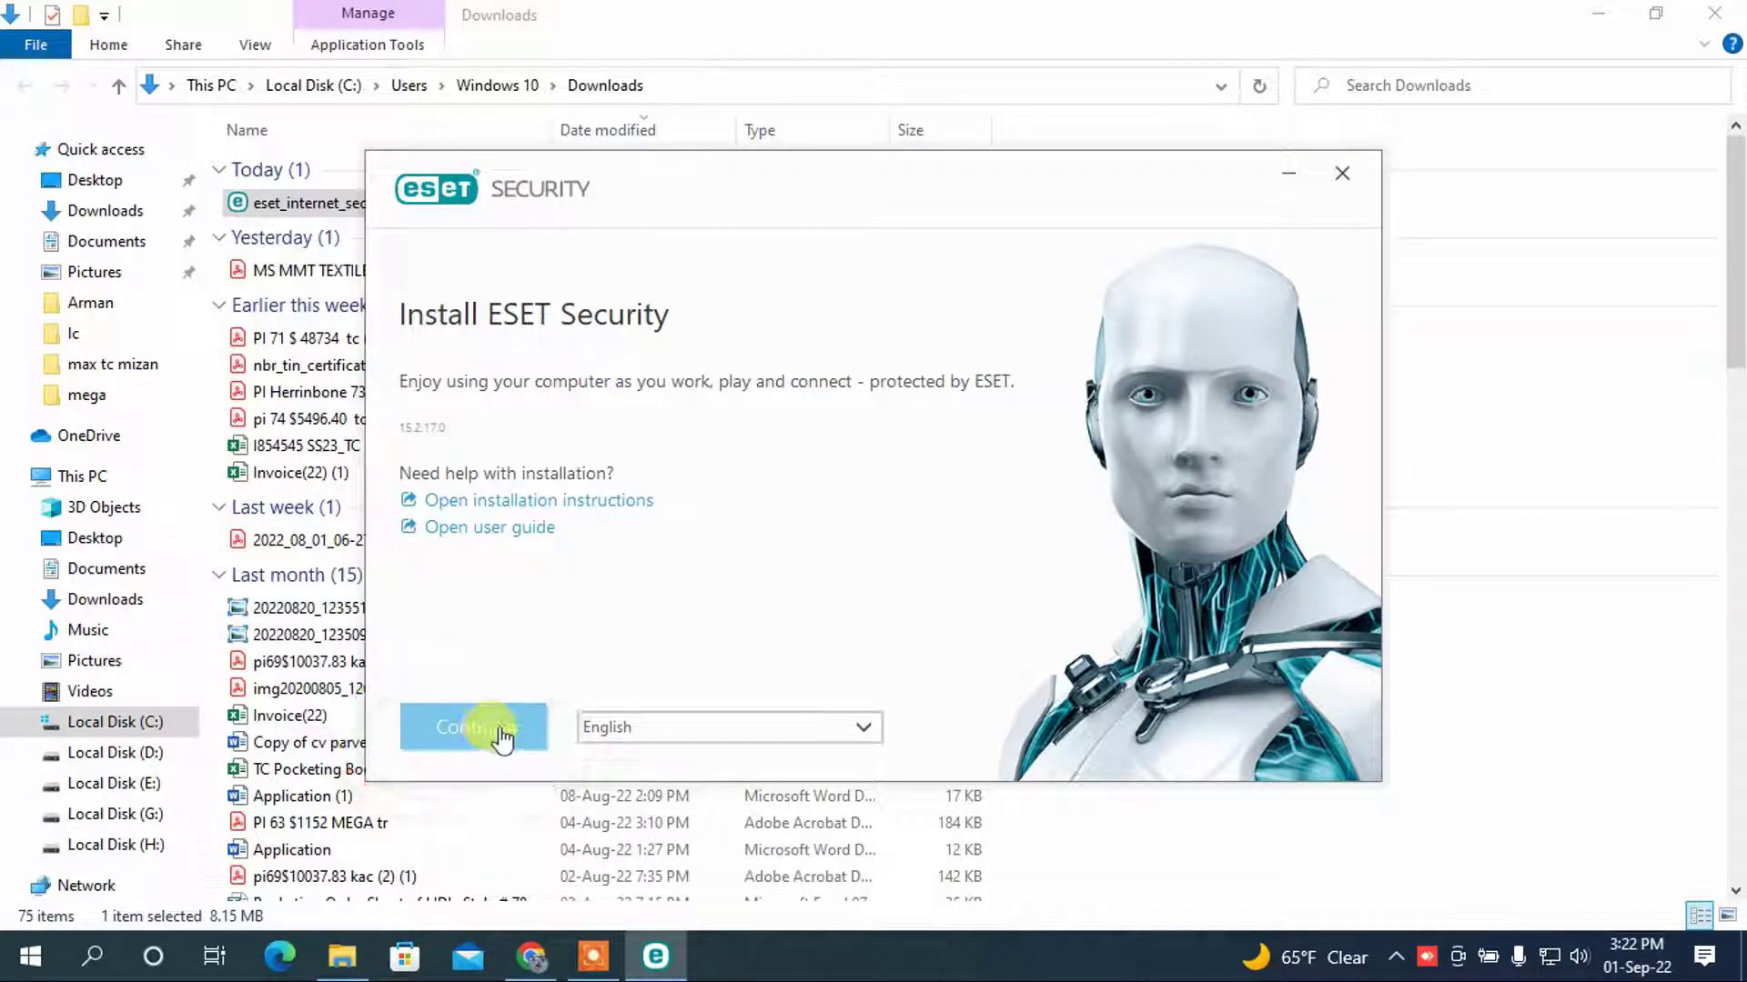
Start the installer, then close the Downloads folder window and Chrome's Downloads tab
click(500, 732)
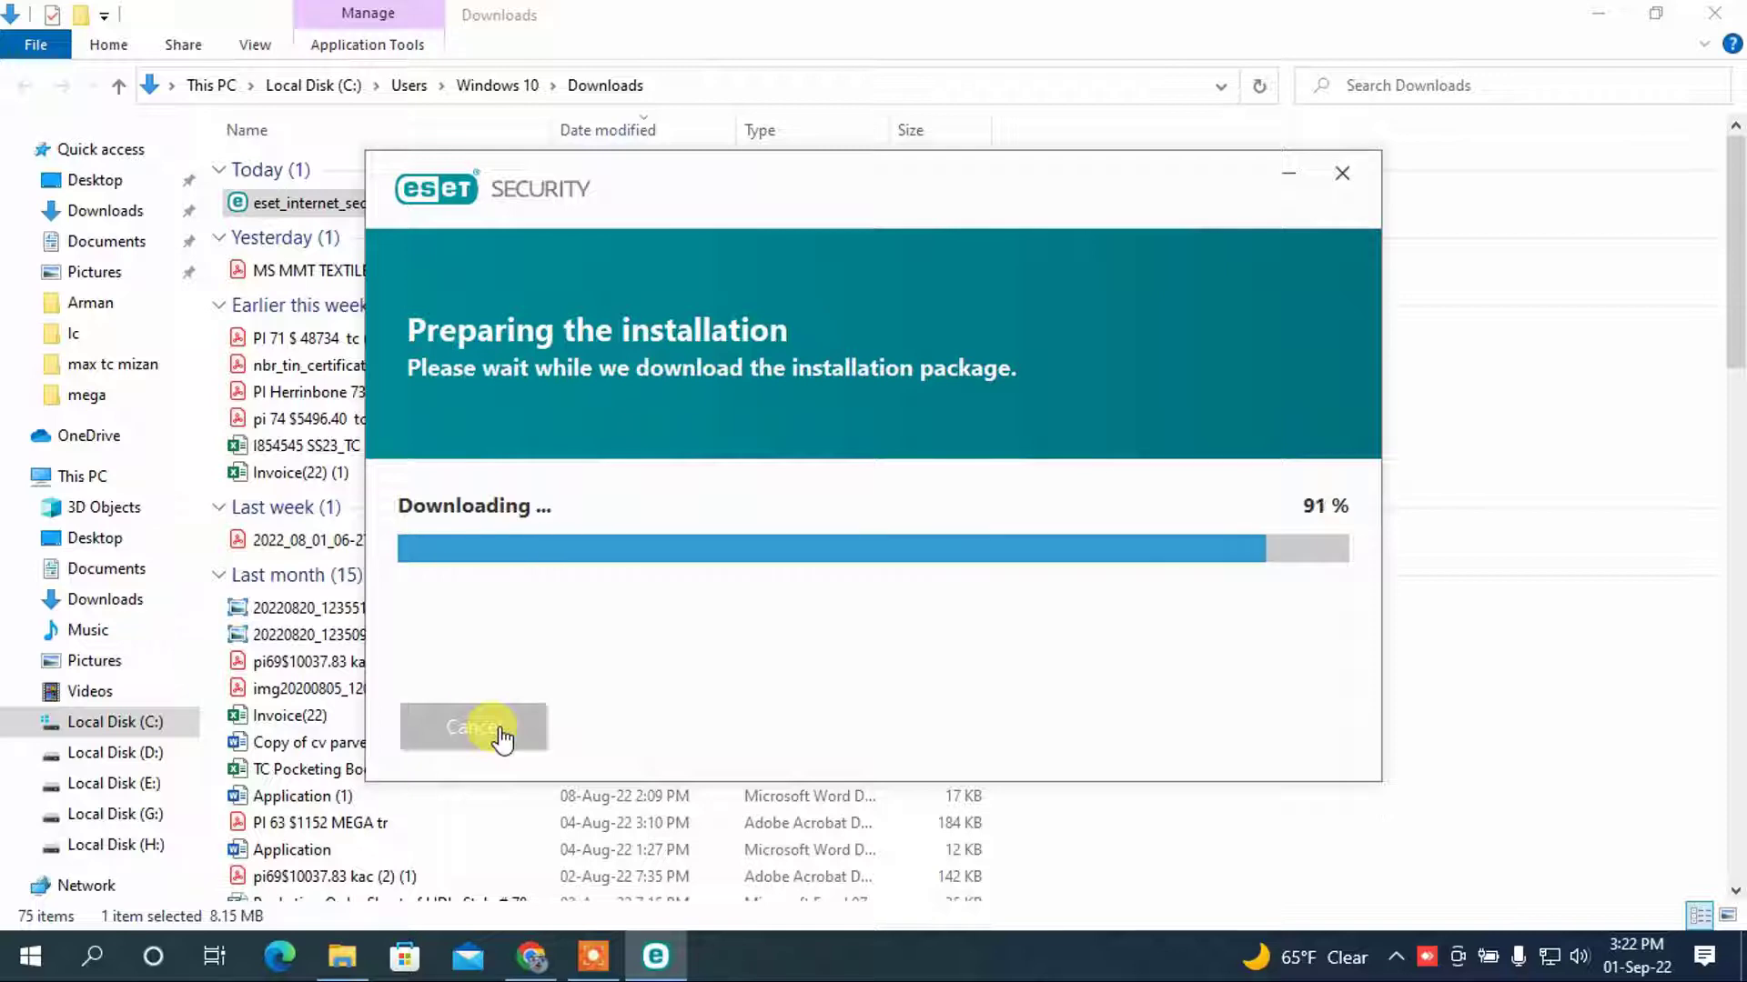
click(1714, 12)
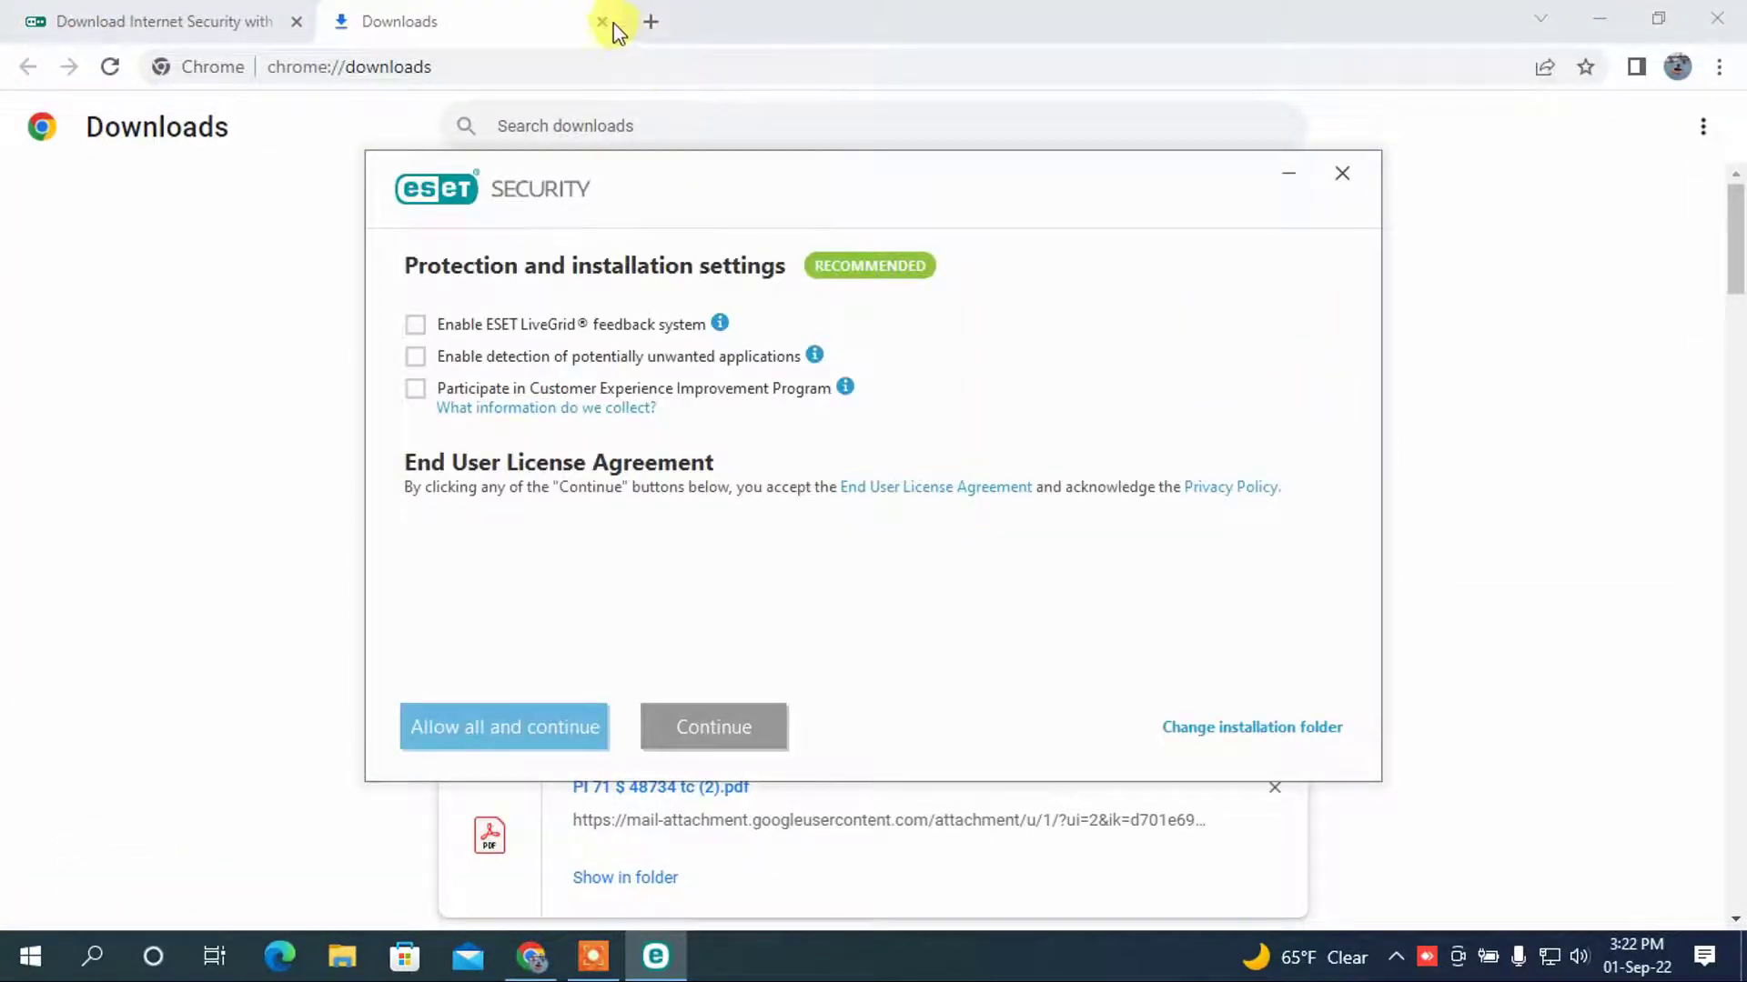
click(599, 26)
click(601, 23)
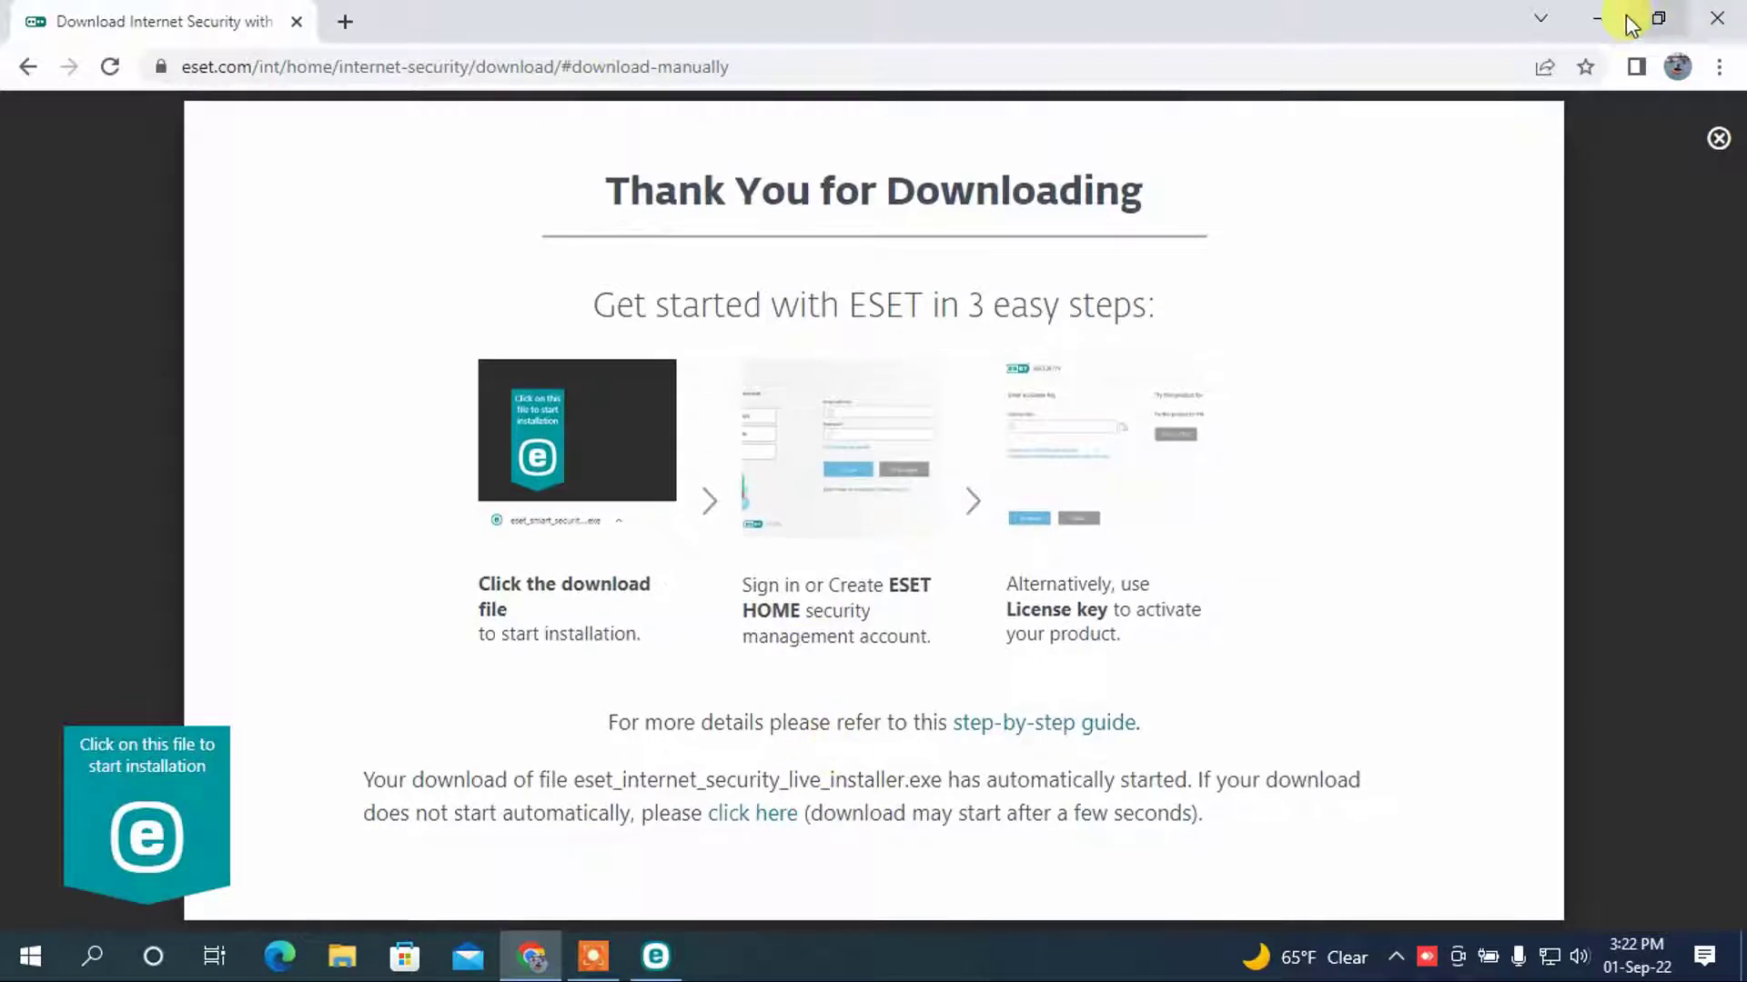
Accept all protection settings, skip ESET HOME login and activation, and start installing
click(1601, 18)
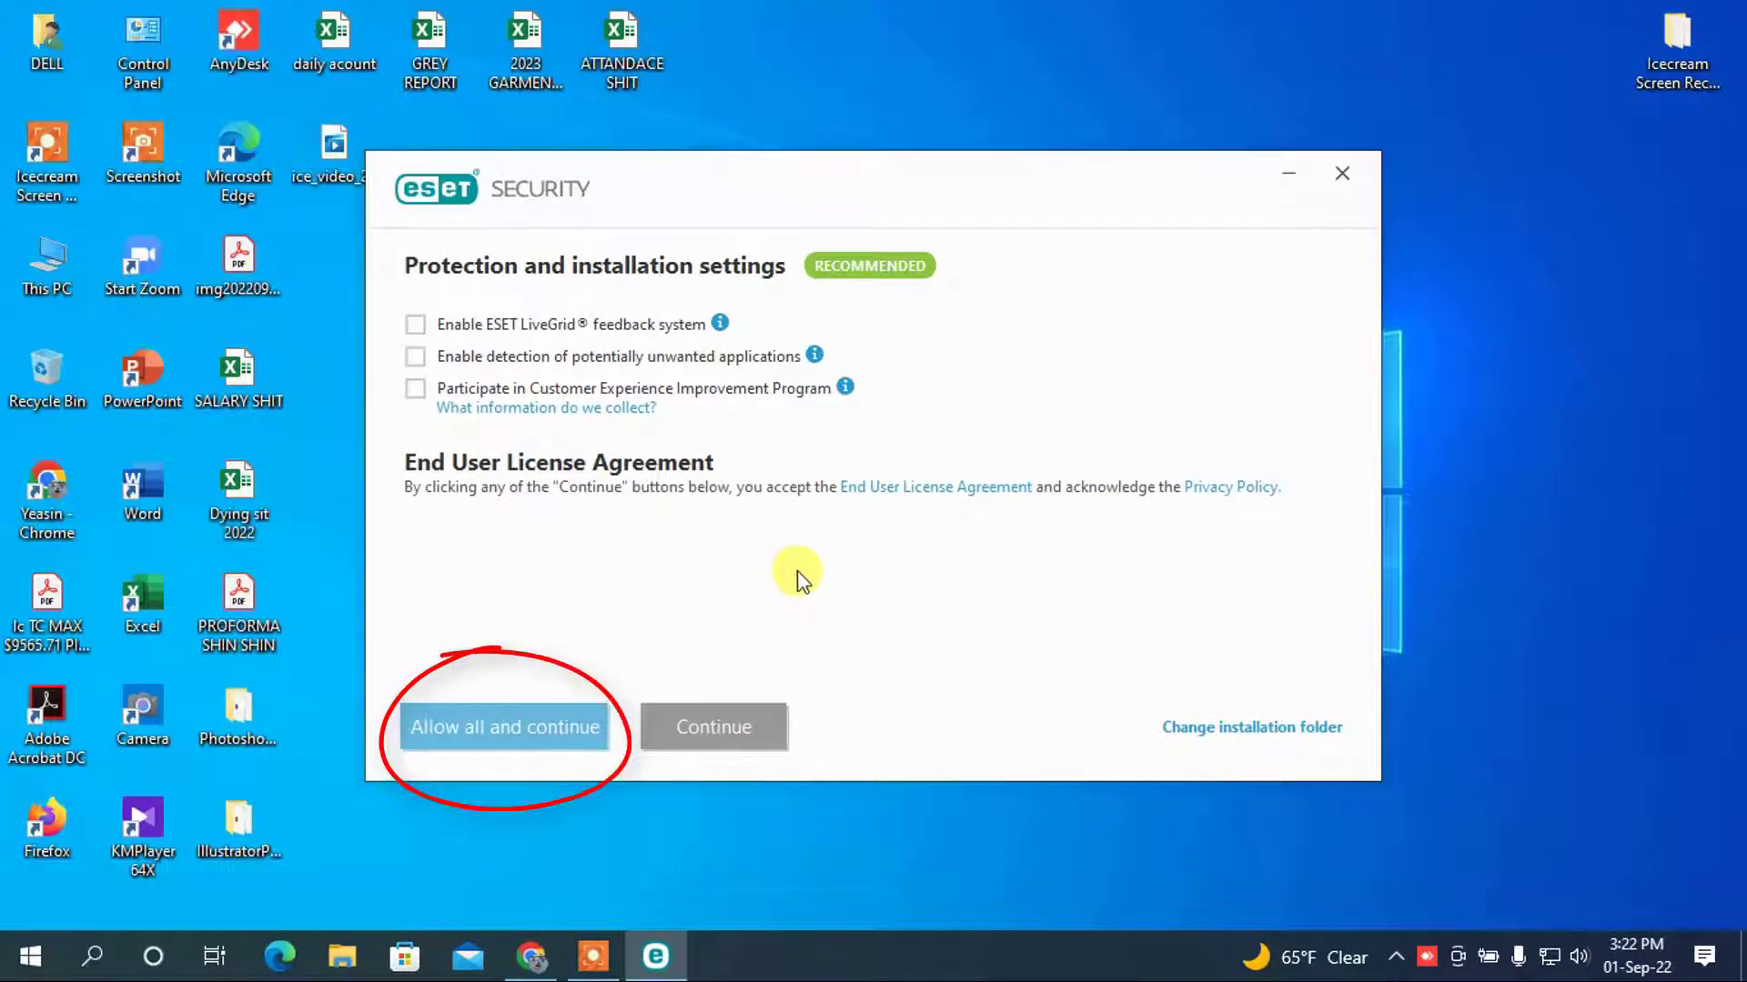
drag(684, 169, 872, 174)
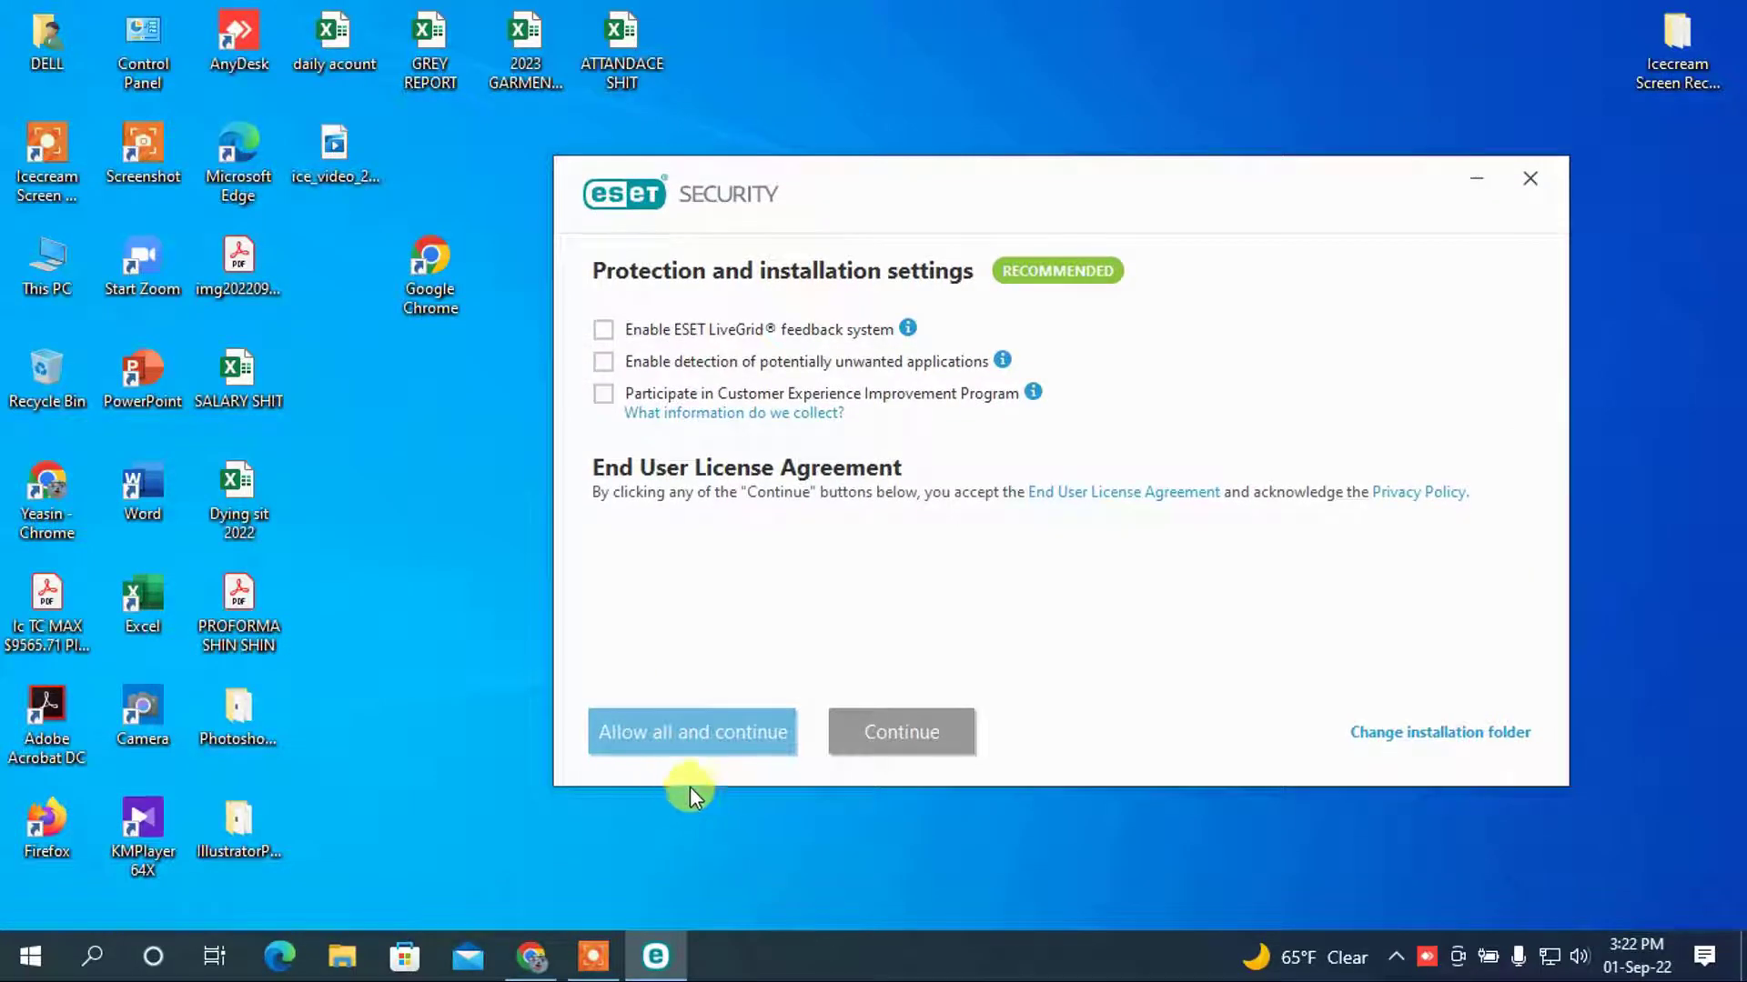
click(692, 744)
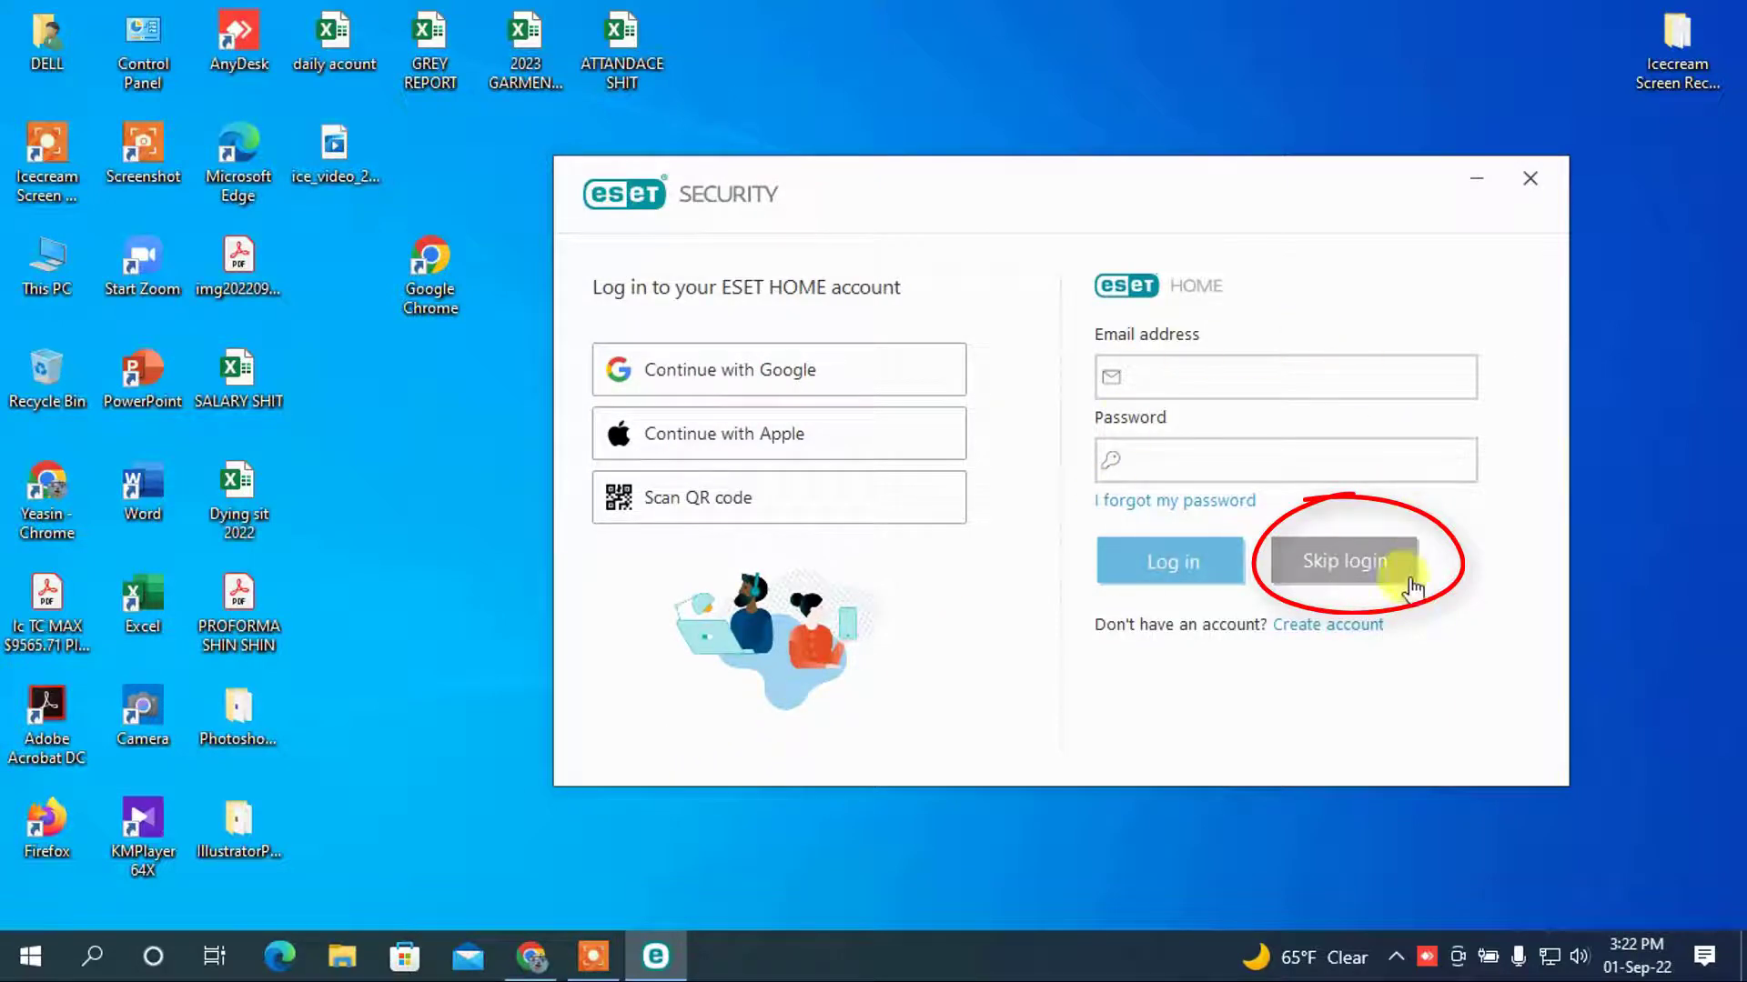
click(1361, 577)
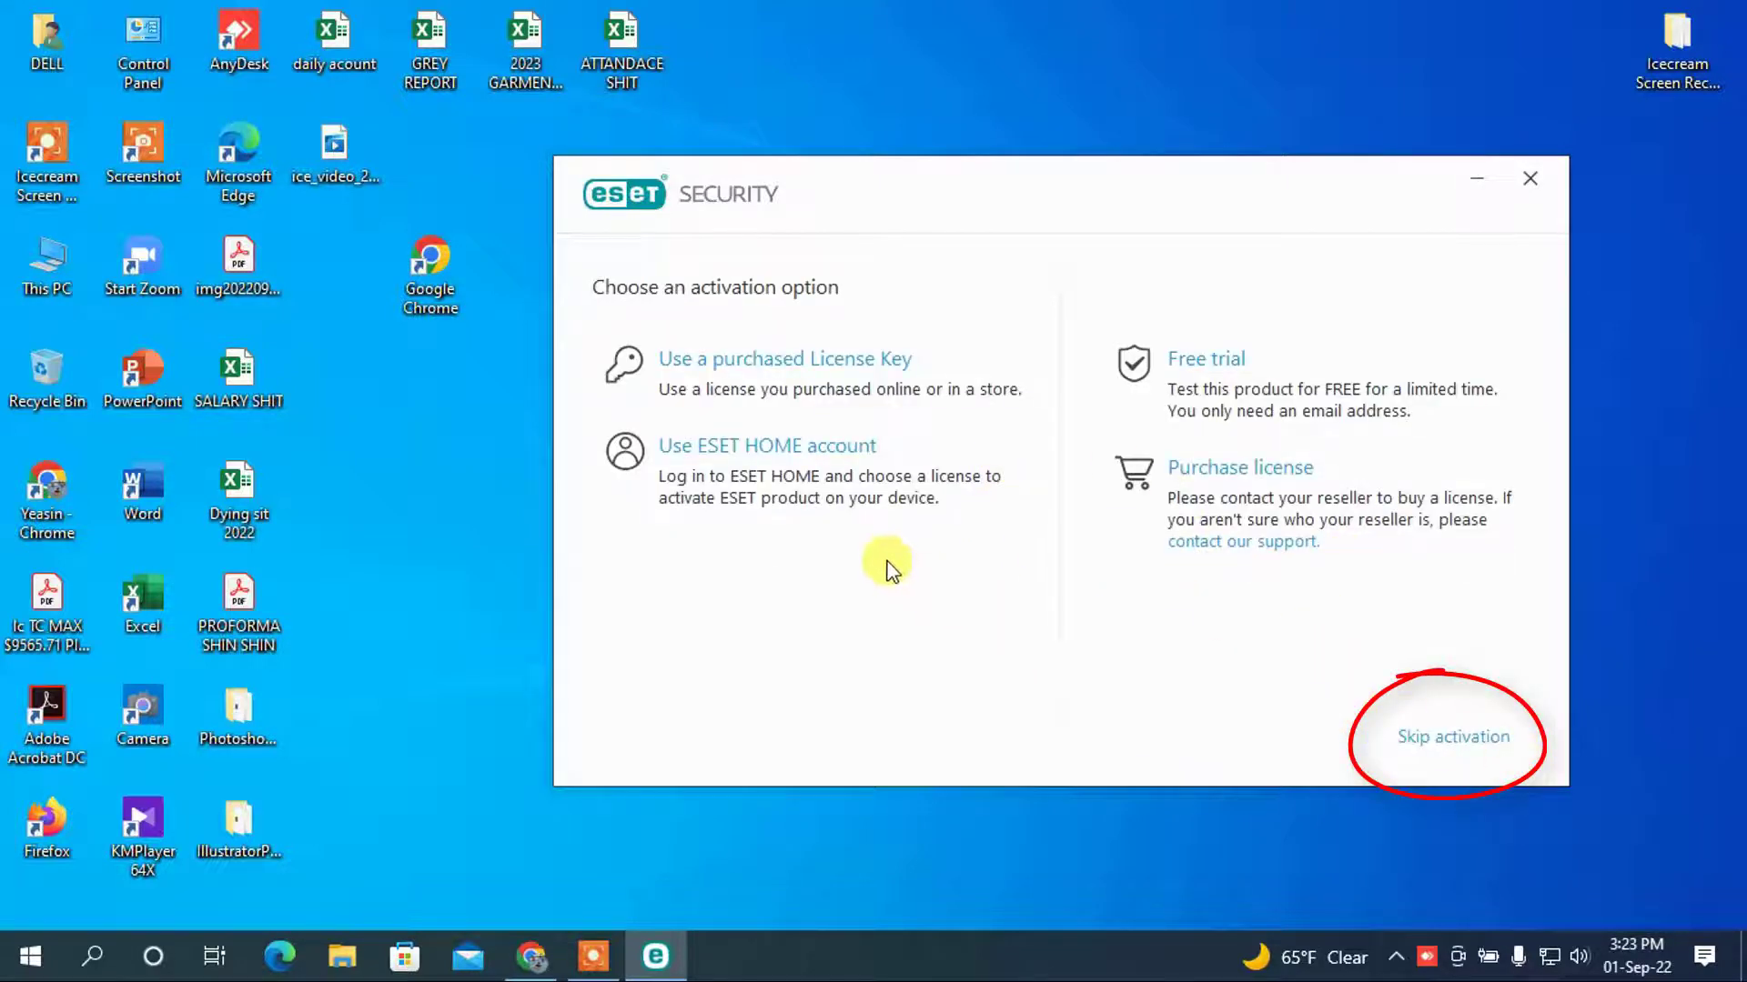
click(1458, 742)
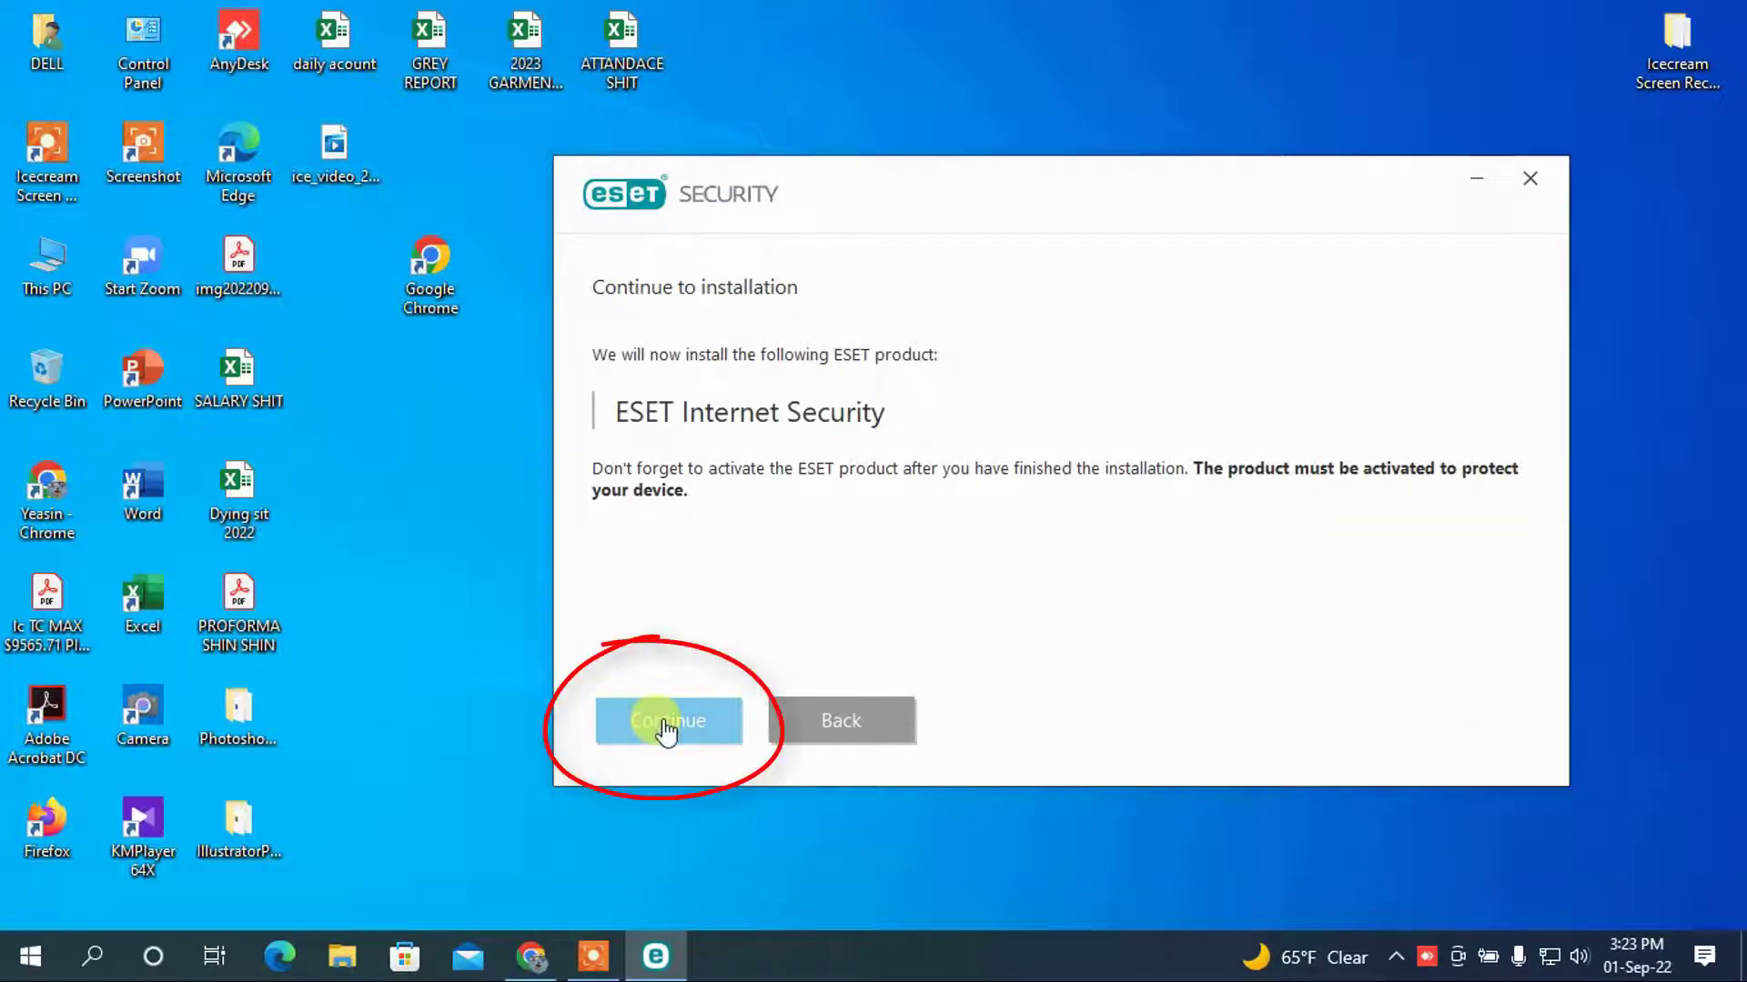
click(667, 725)
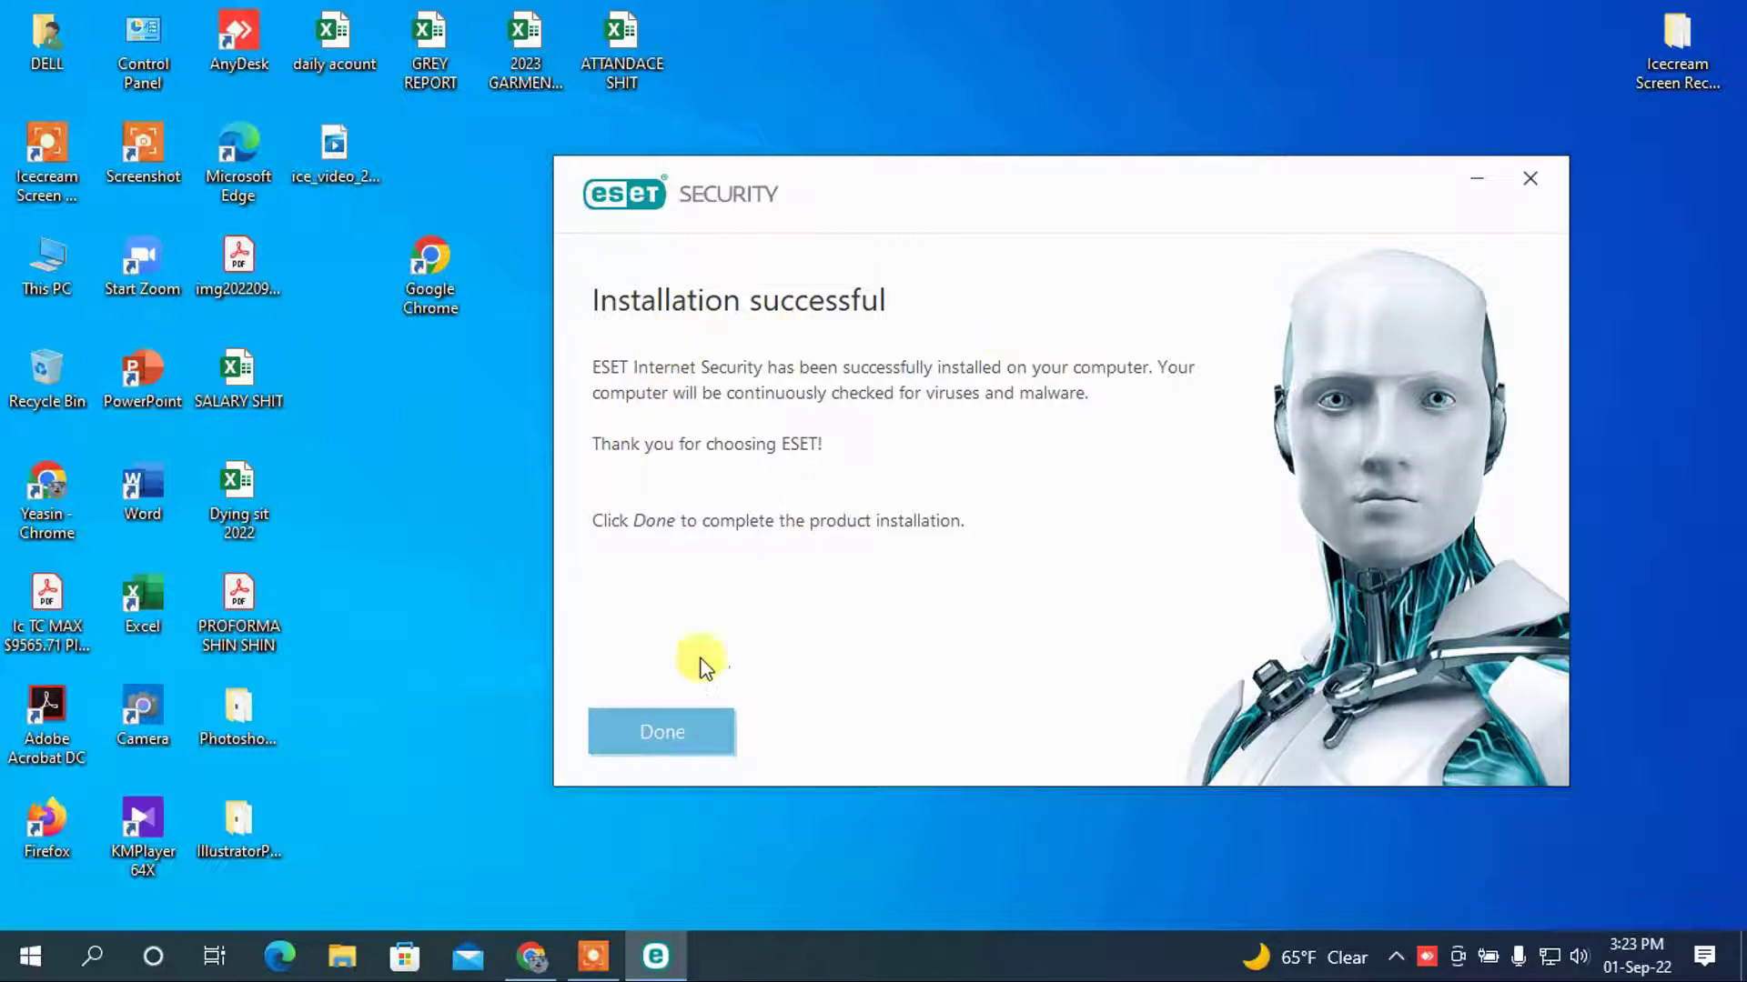
Finish the installer with Done so ESET Internet Security launches
click(663, 735)
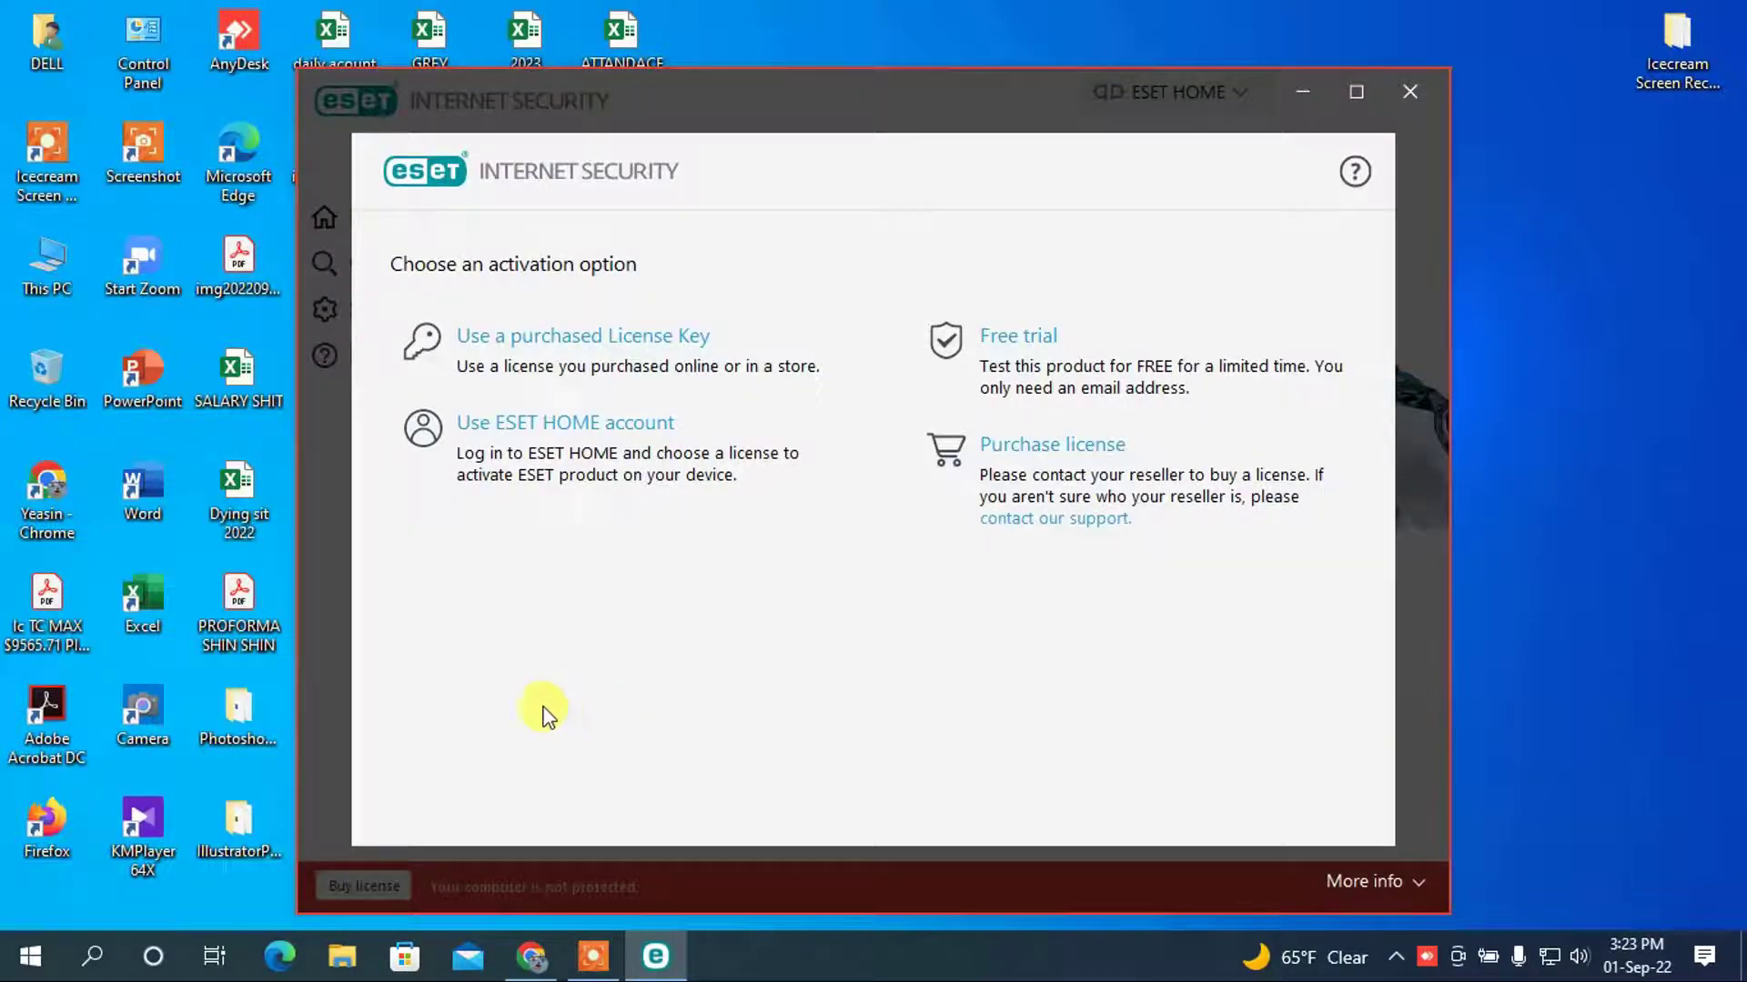
Choose purchased license key activation, enter the license key and submit it for verification
click(600, 338)
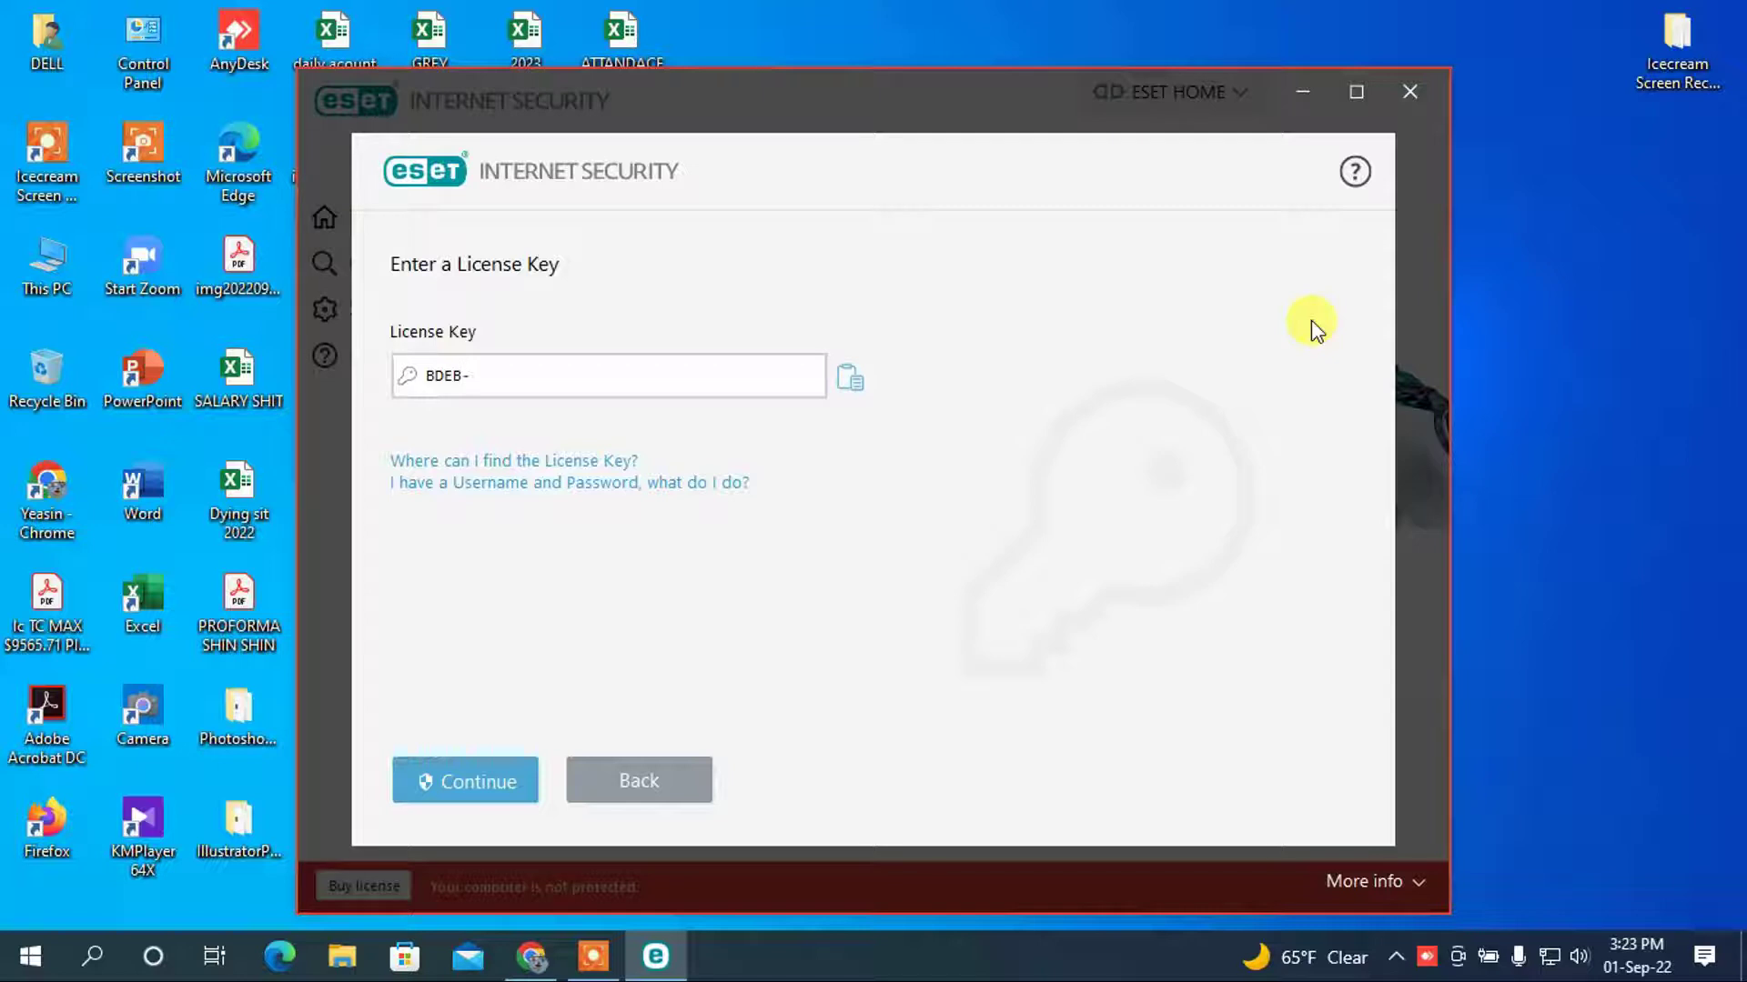
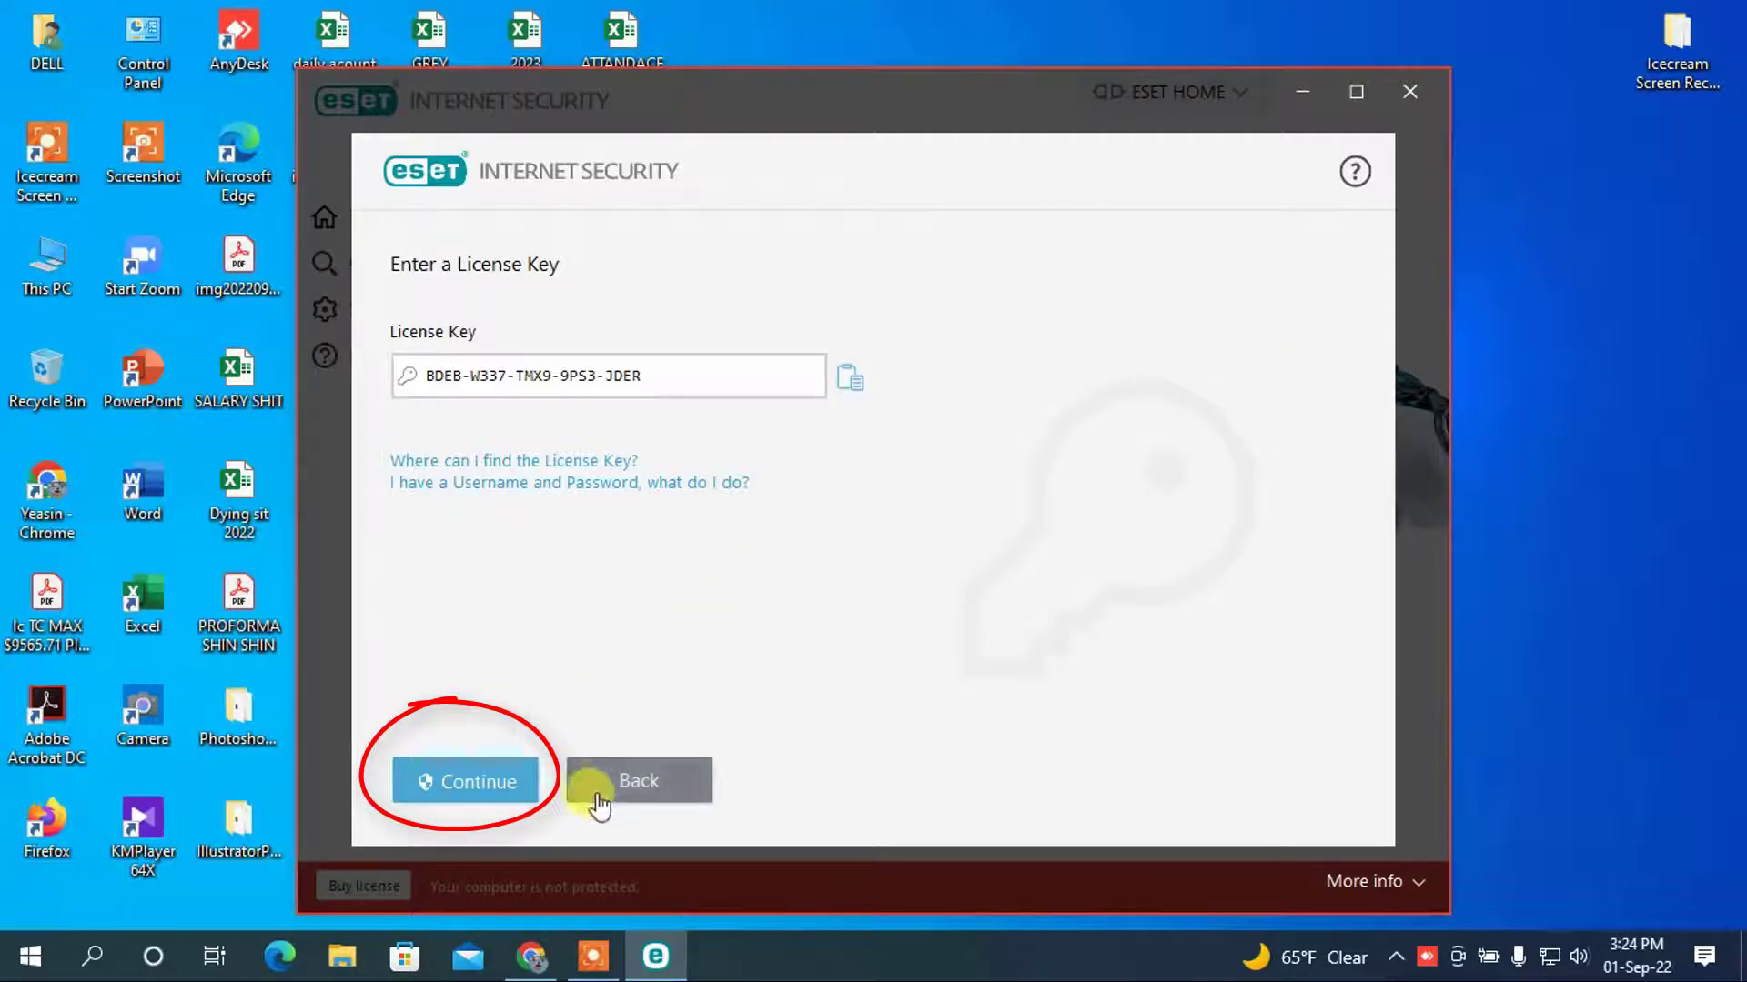
click(471, 784)
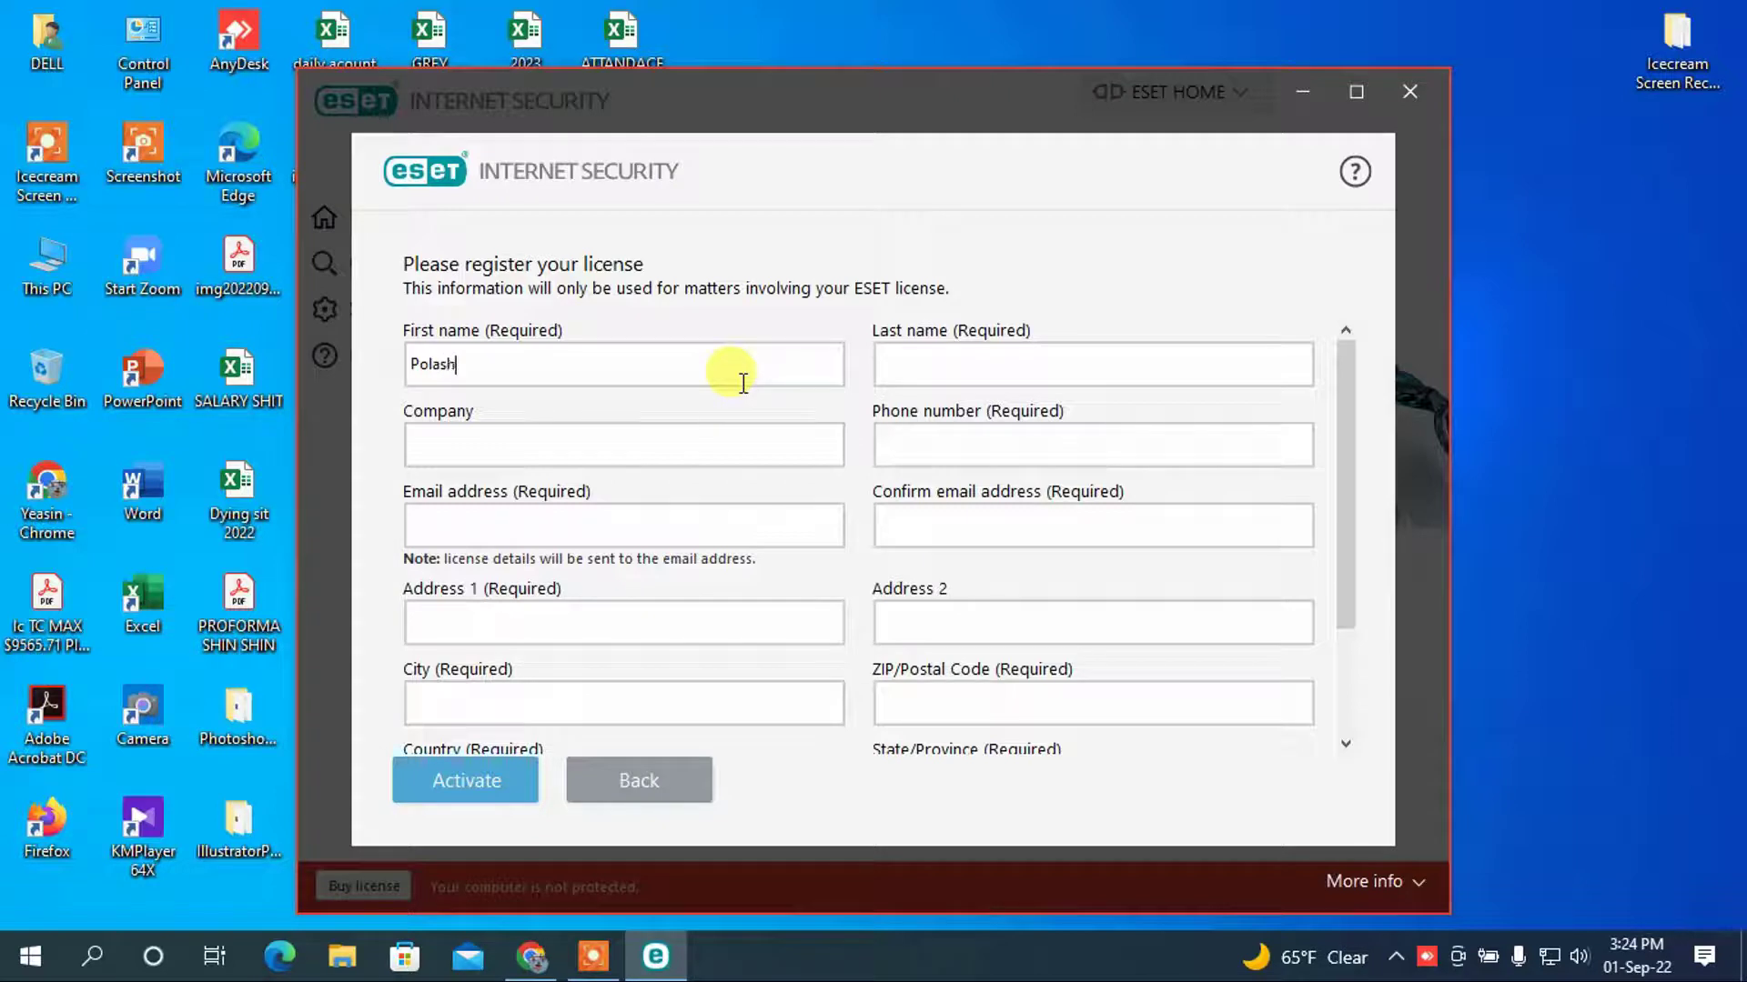
Fill in the last name, ZIP/postal code and state/province fields, then submit the registration
click(1046, 359)
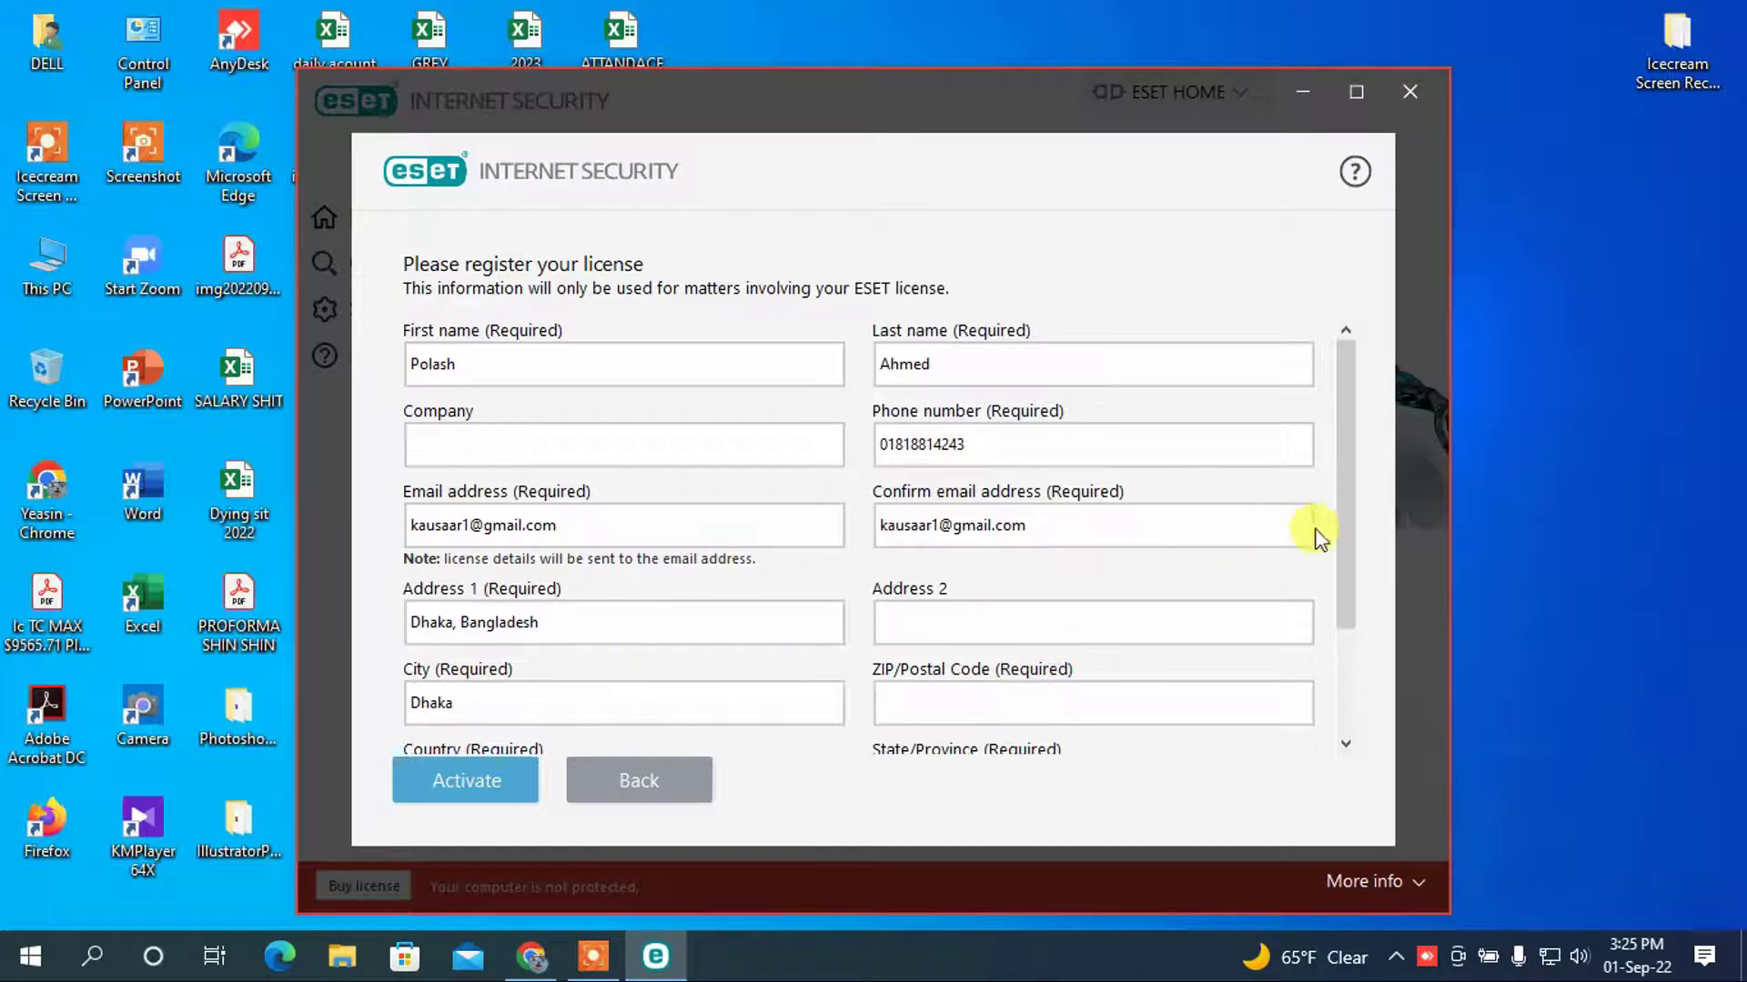
drag(1346, 523, 1350, 573)
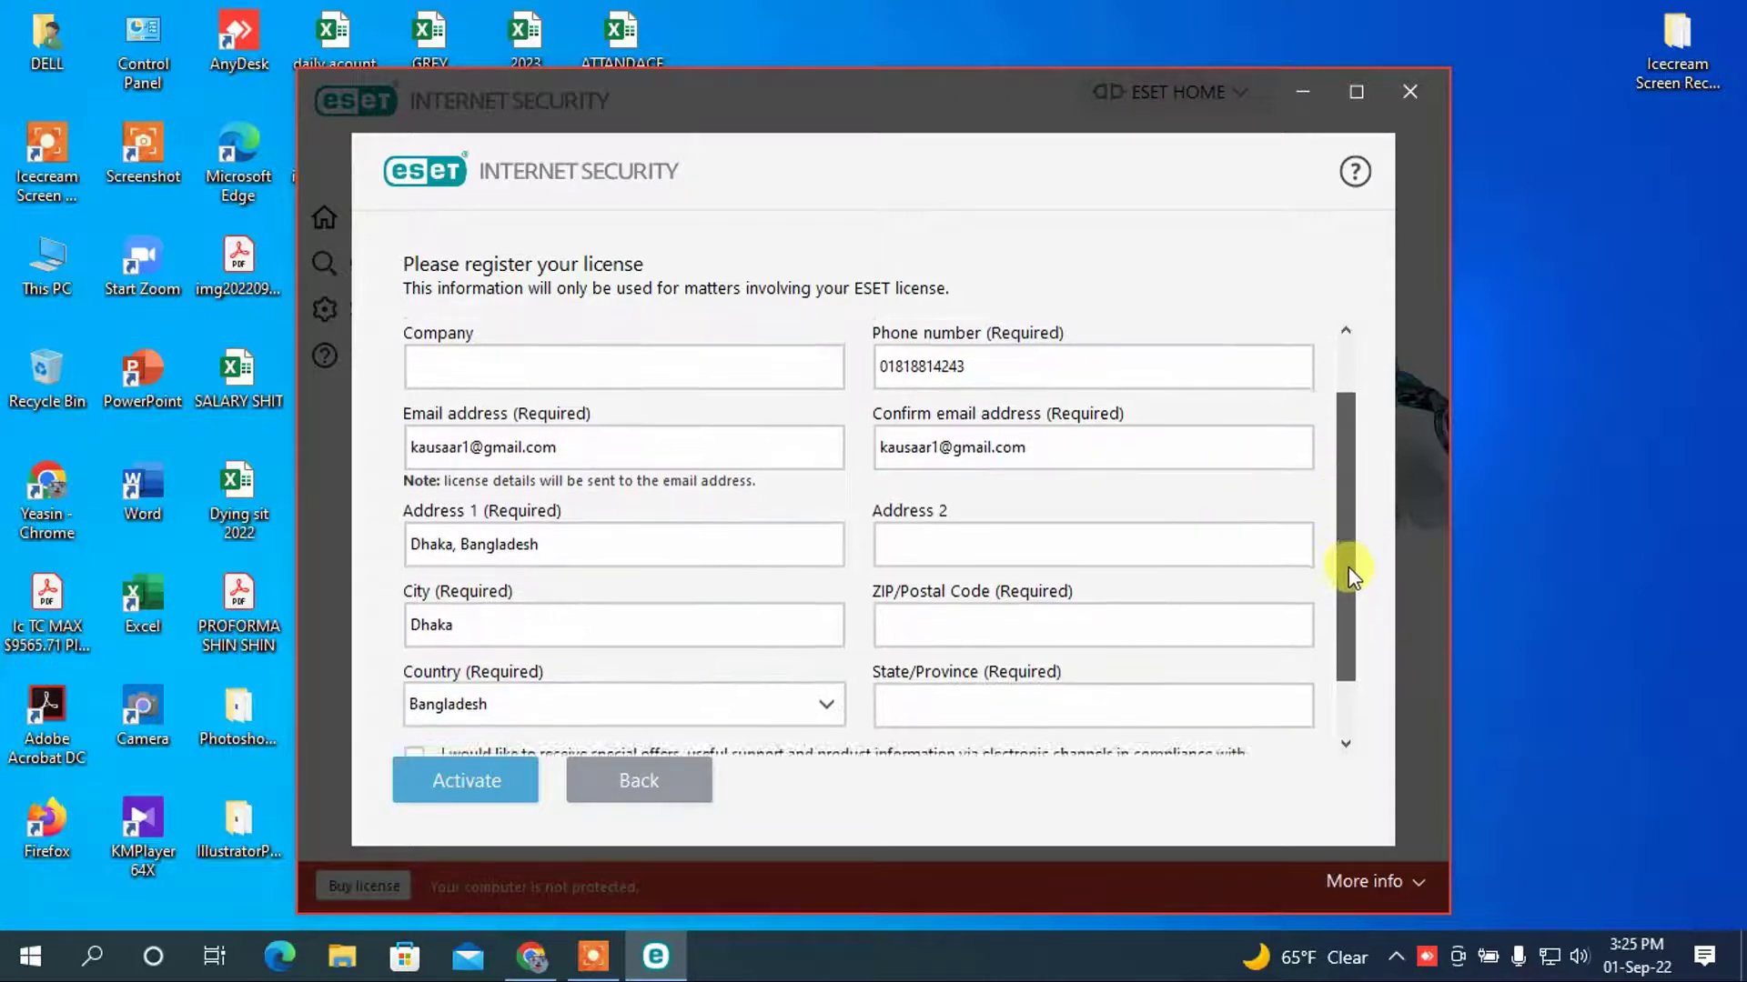
click(1025, 605)
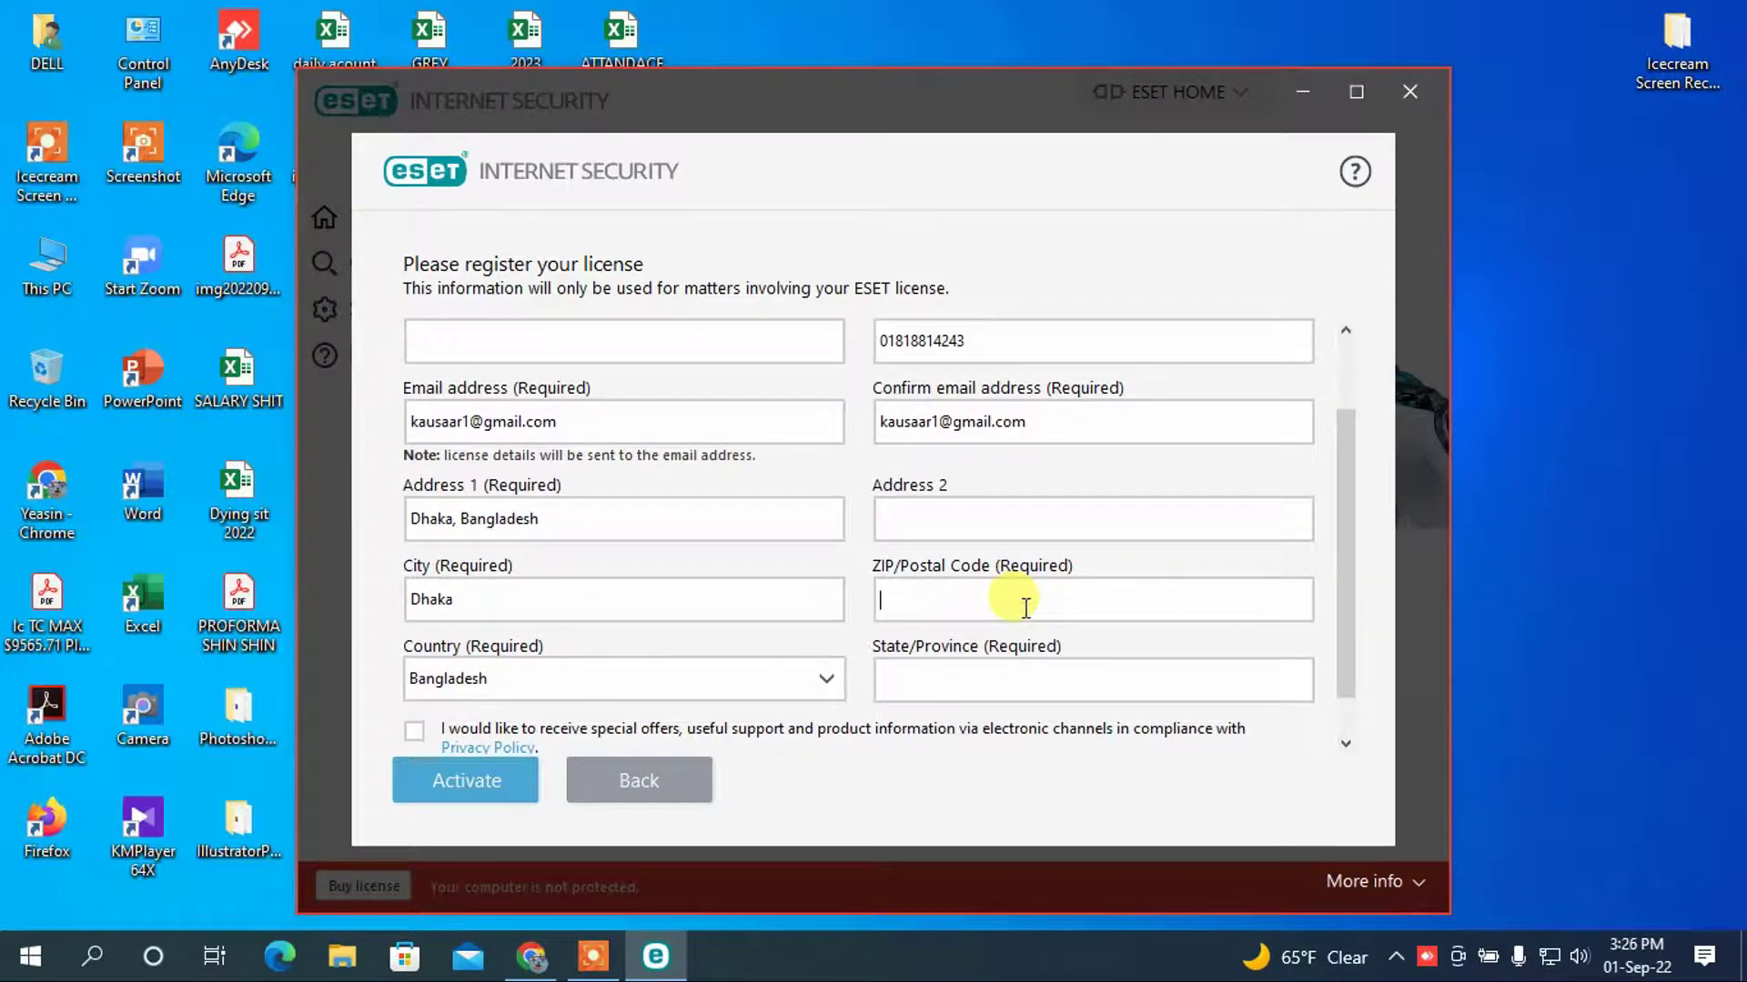
text(01216)
key(Tab)
text(Dhaka)
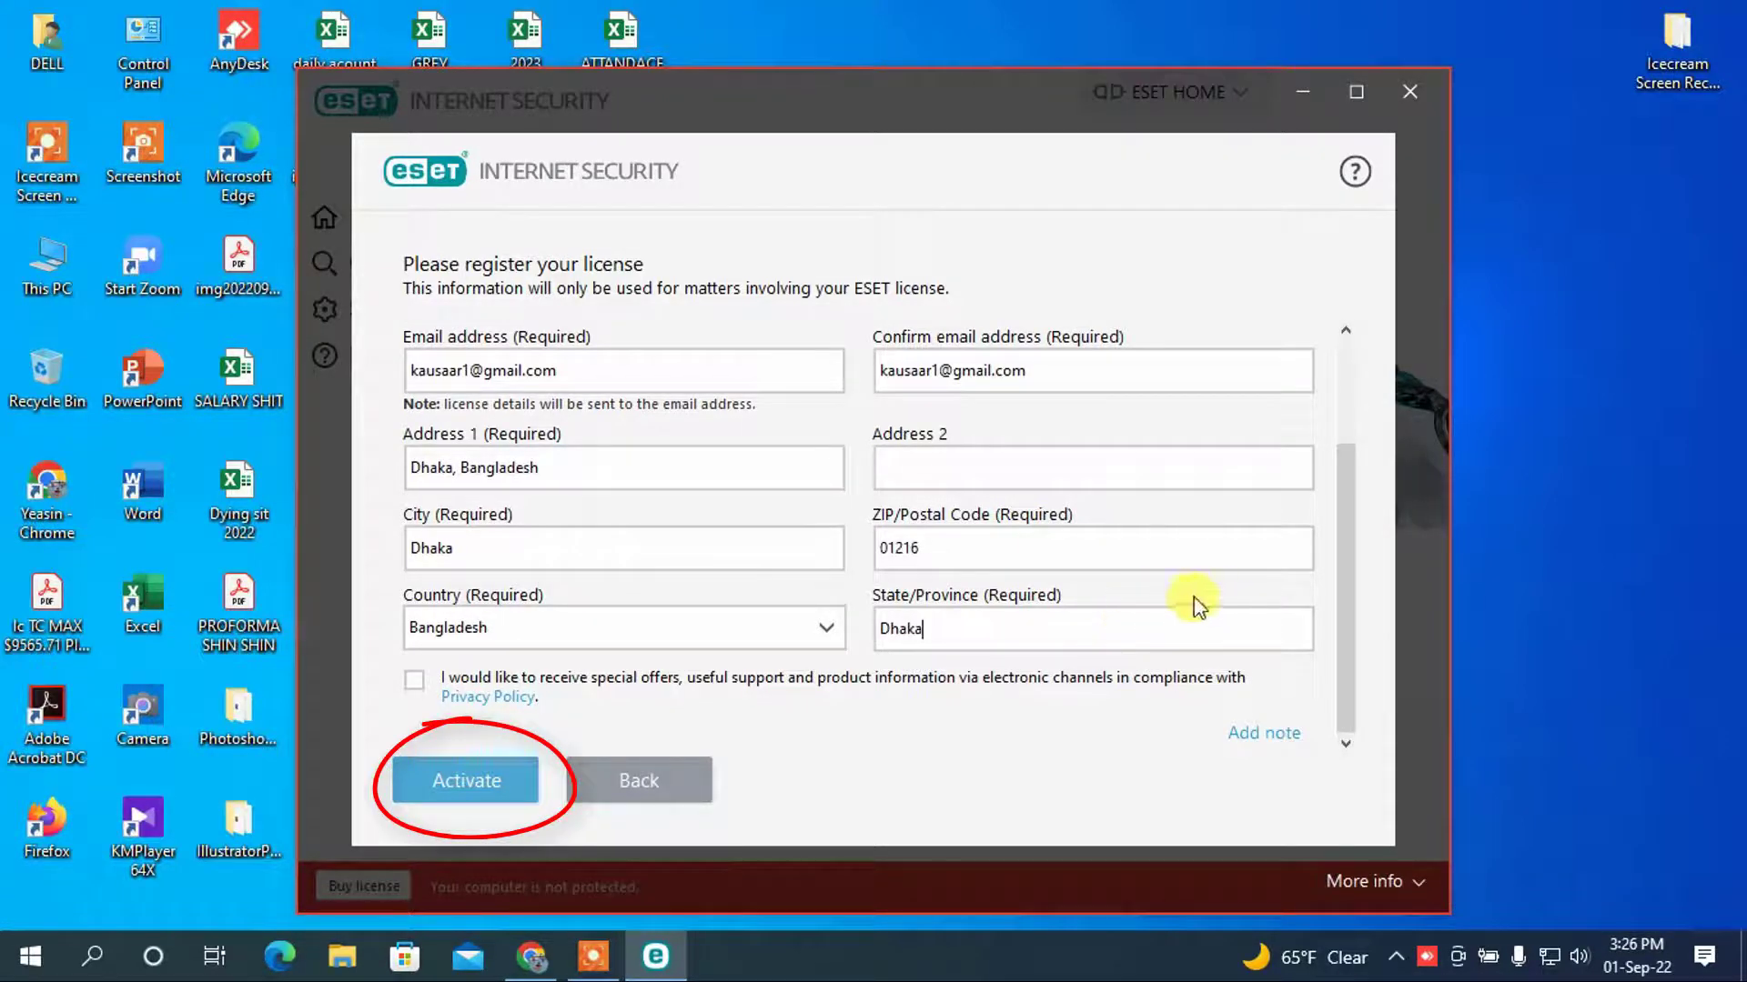
scroll(994, 624, up, 2)
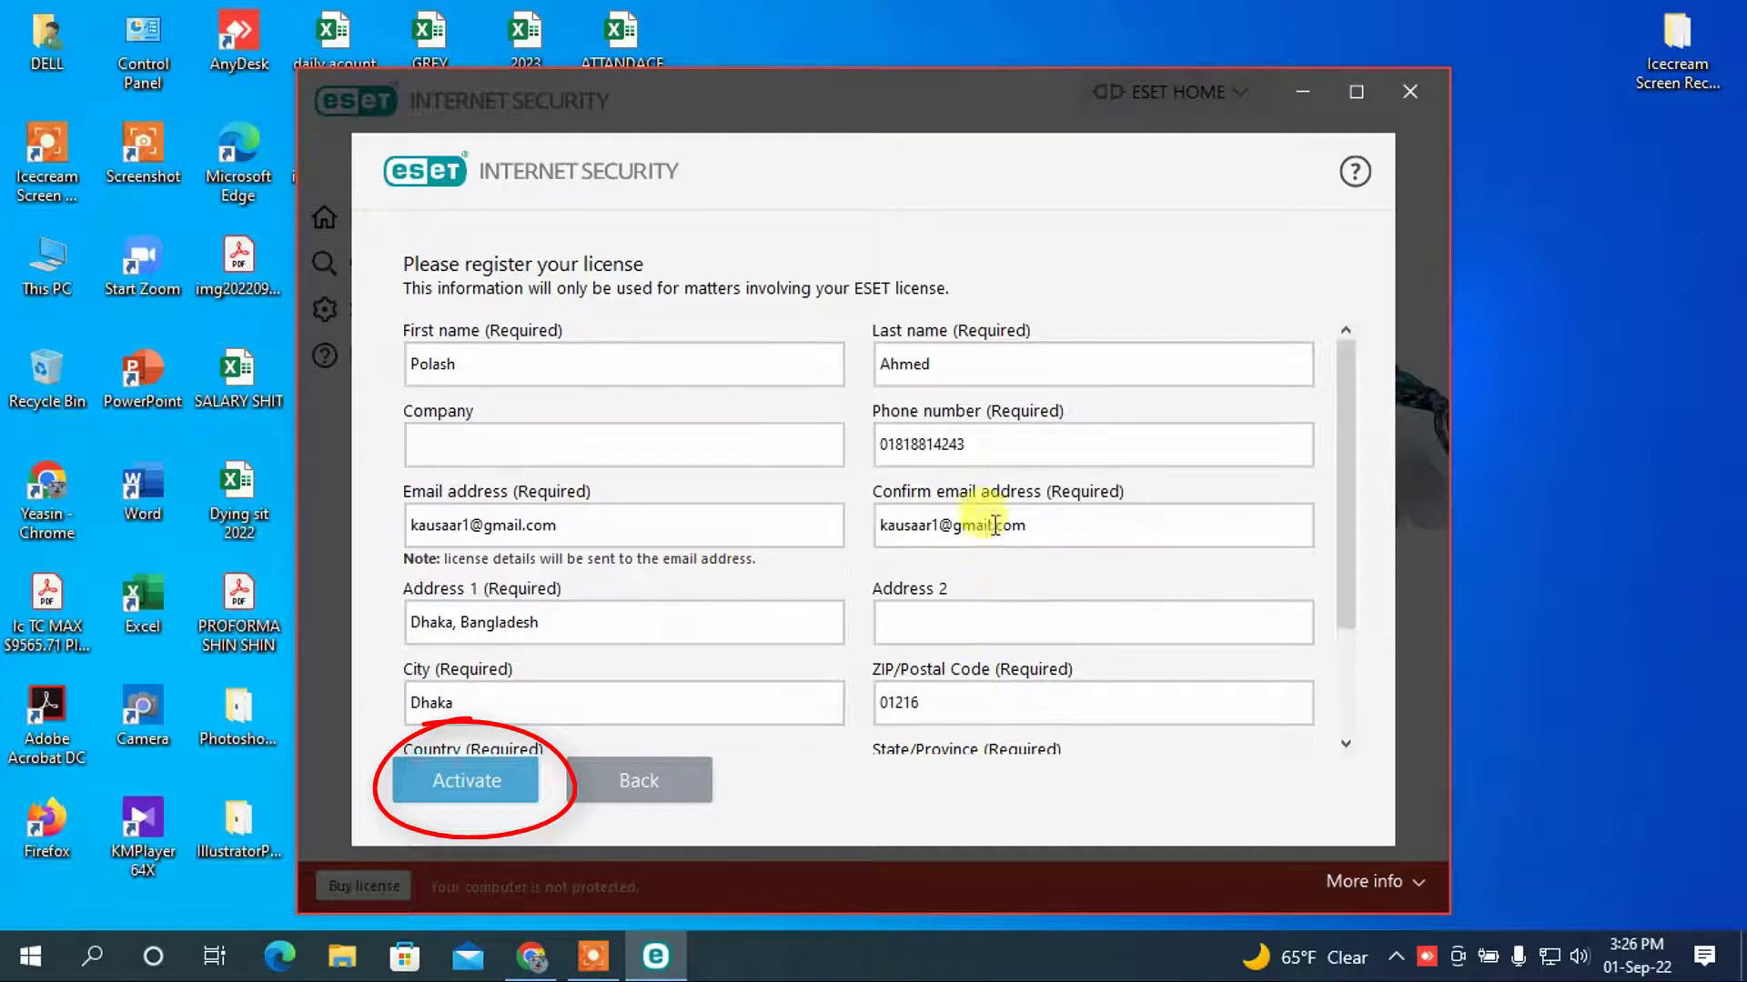
scroll(995, 515, down, 2)
click(448, 785)
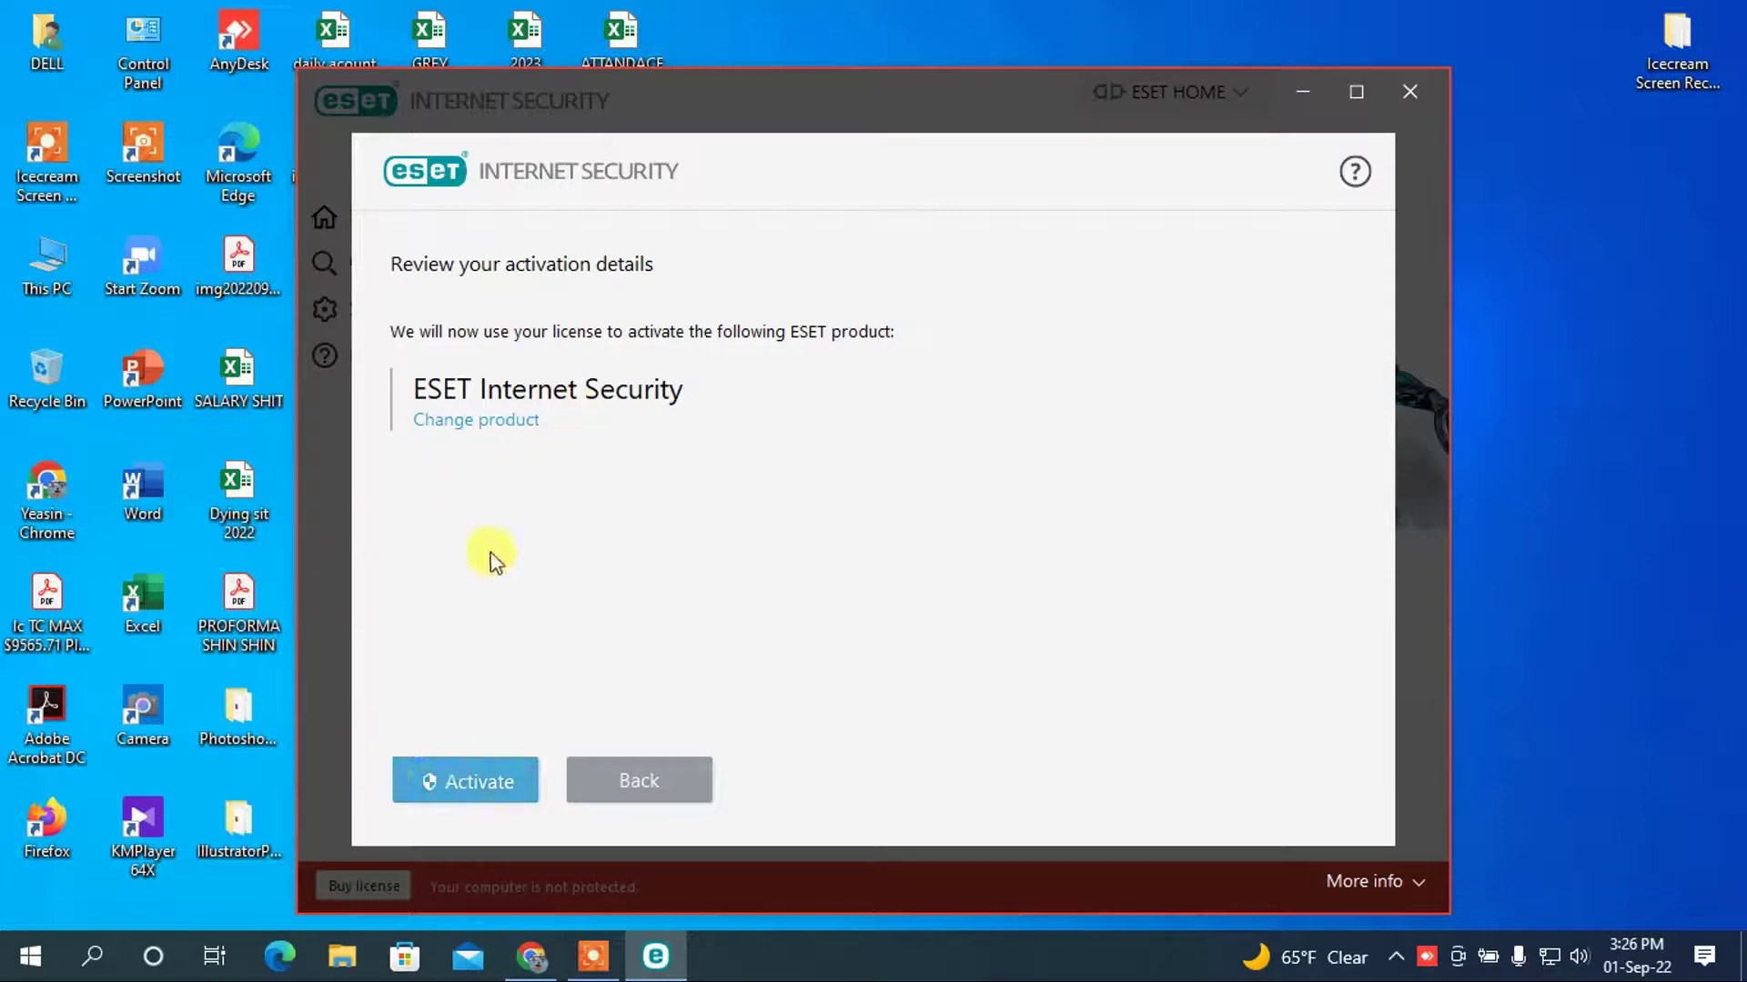
Confirm activation on the review page and dismiss the success message
click(475, 790)
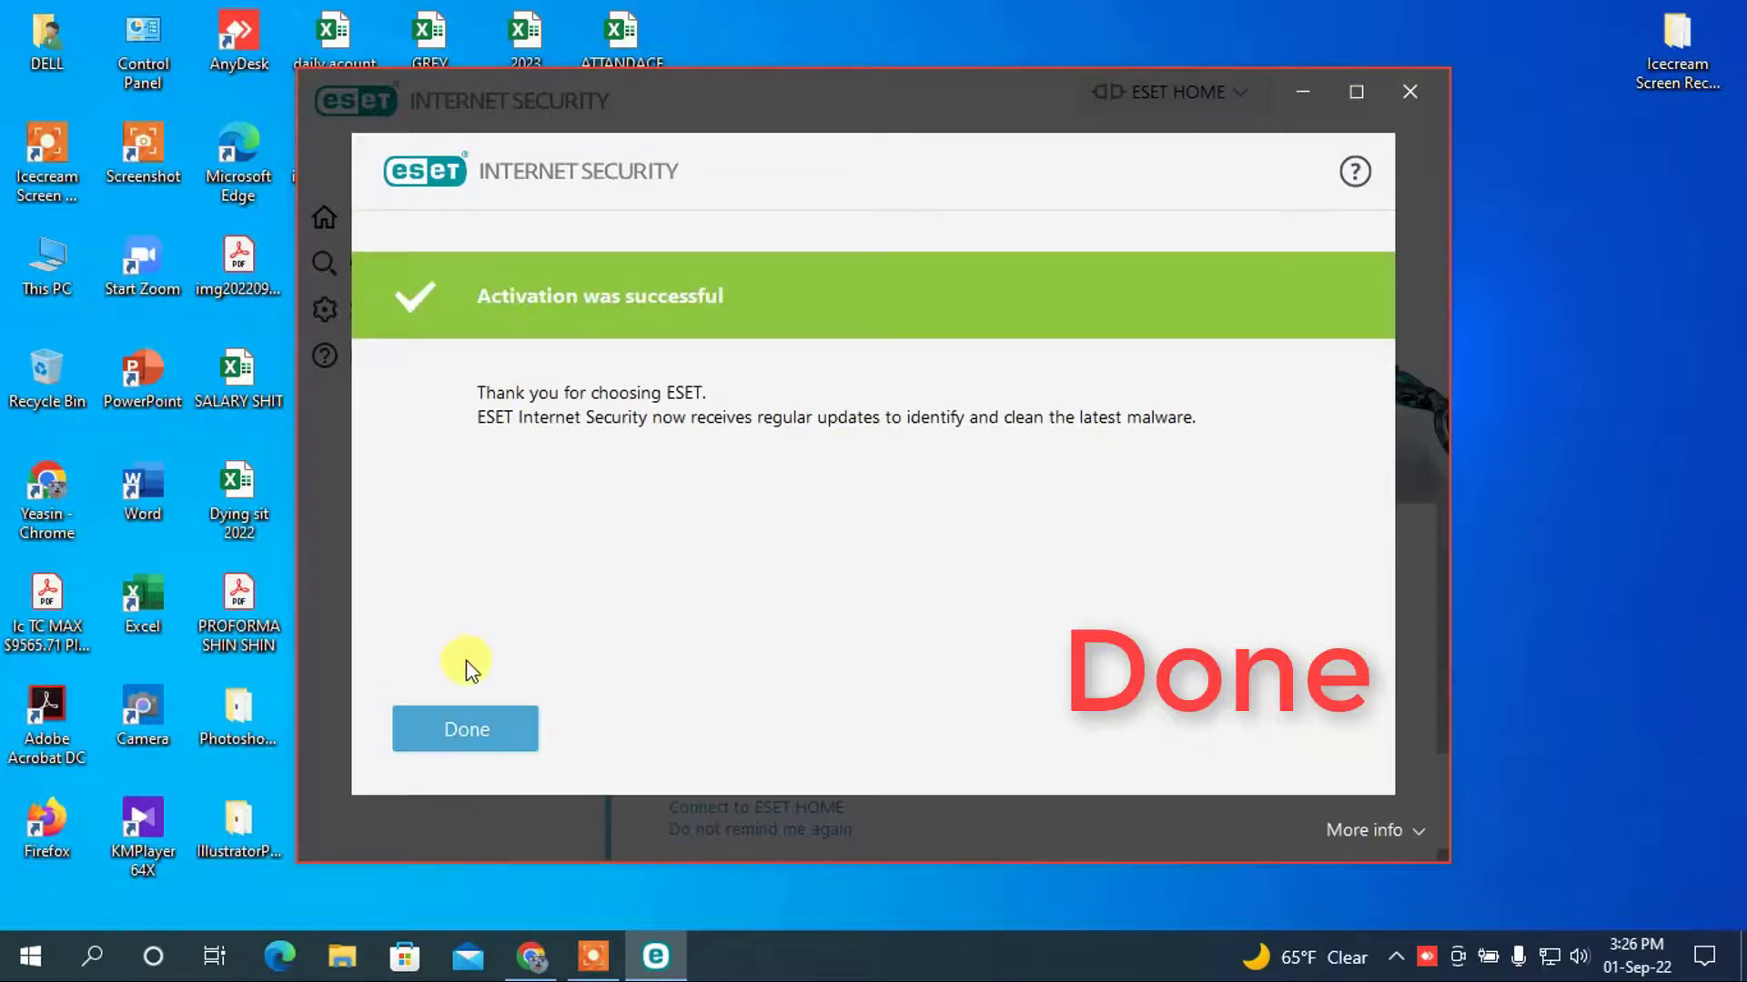
click(468, 737)
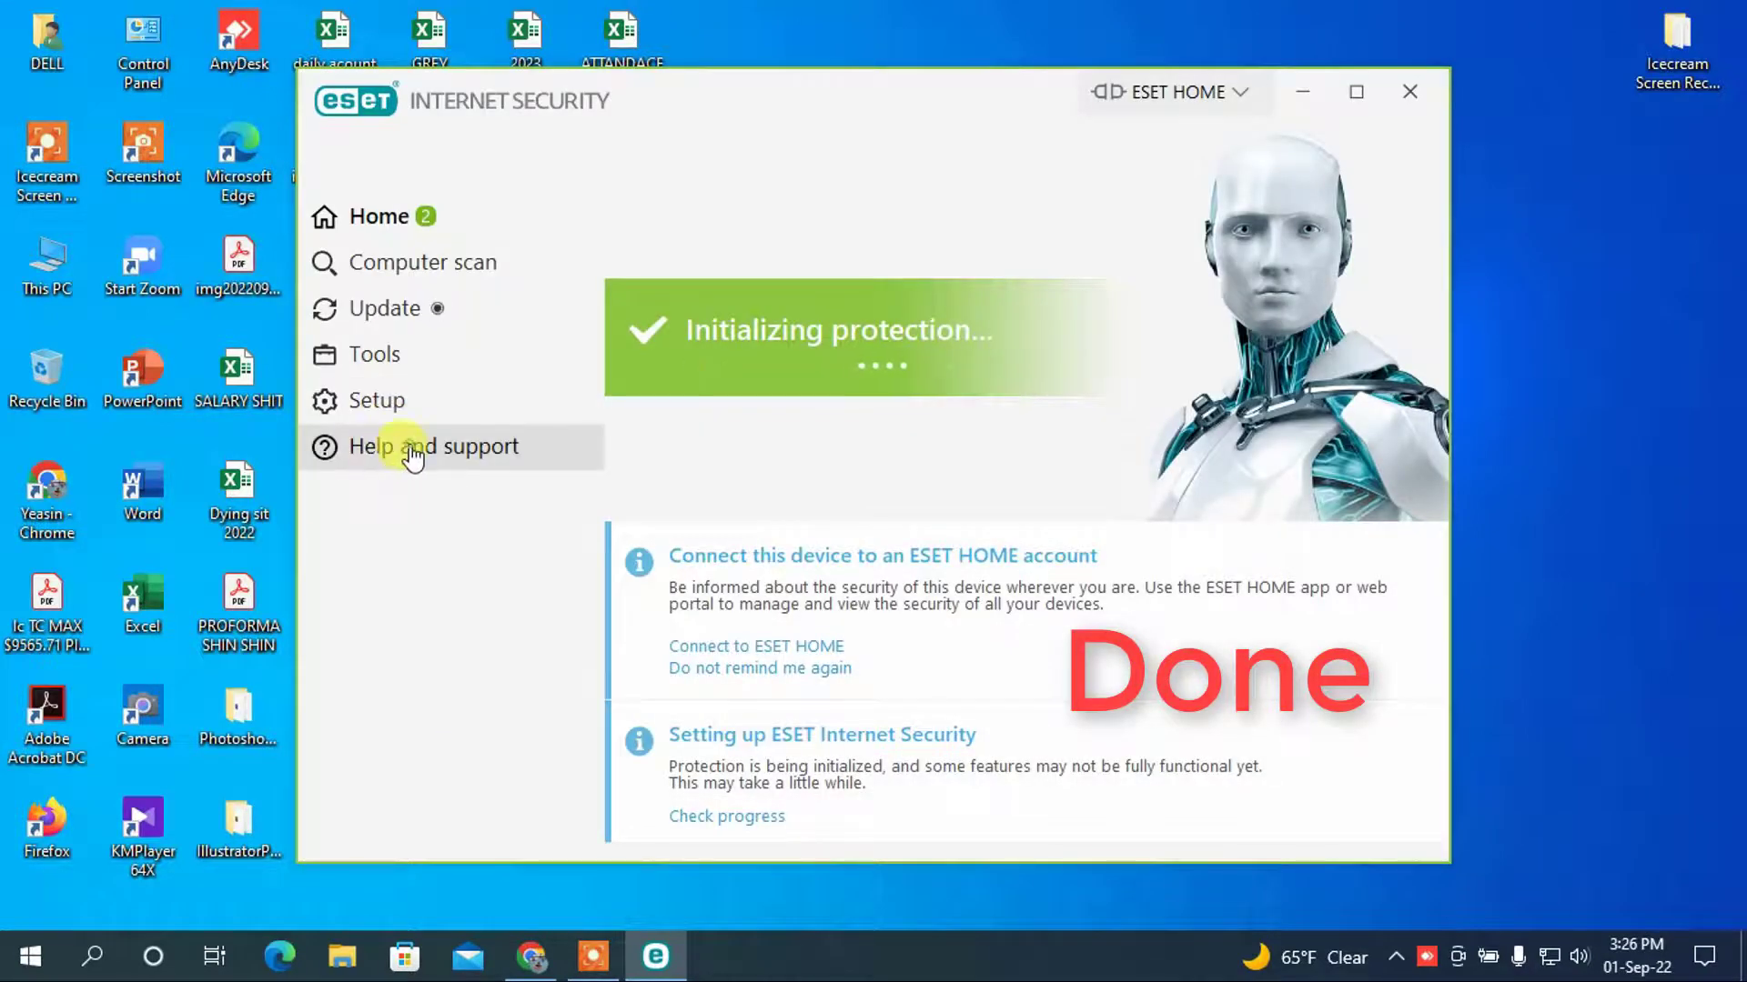
Verify the paid license valid to 02-Sep-23, start a product update, and return Home
click(412, 452)
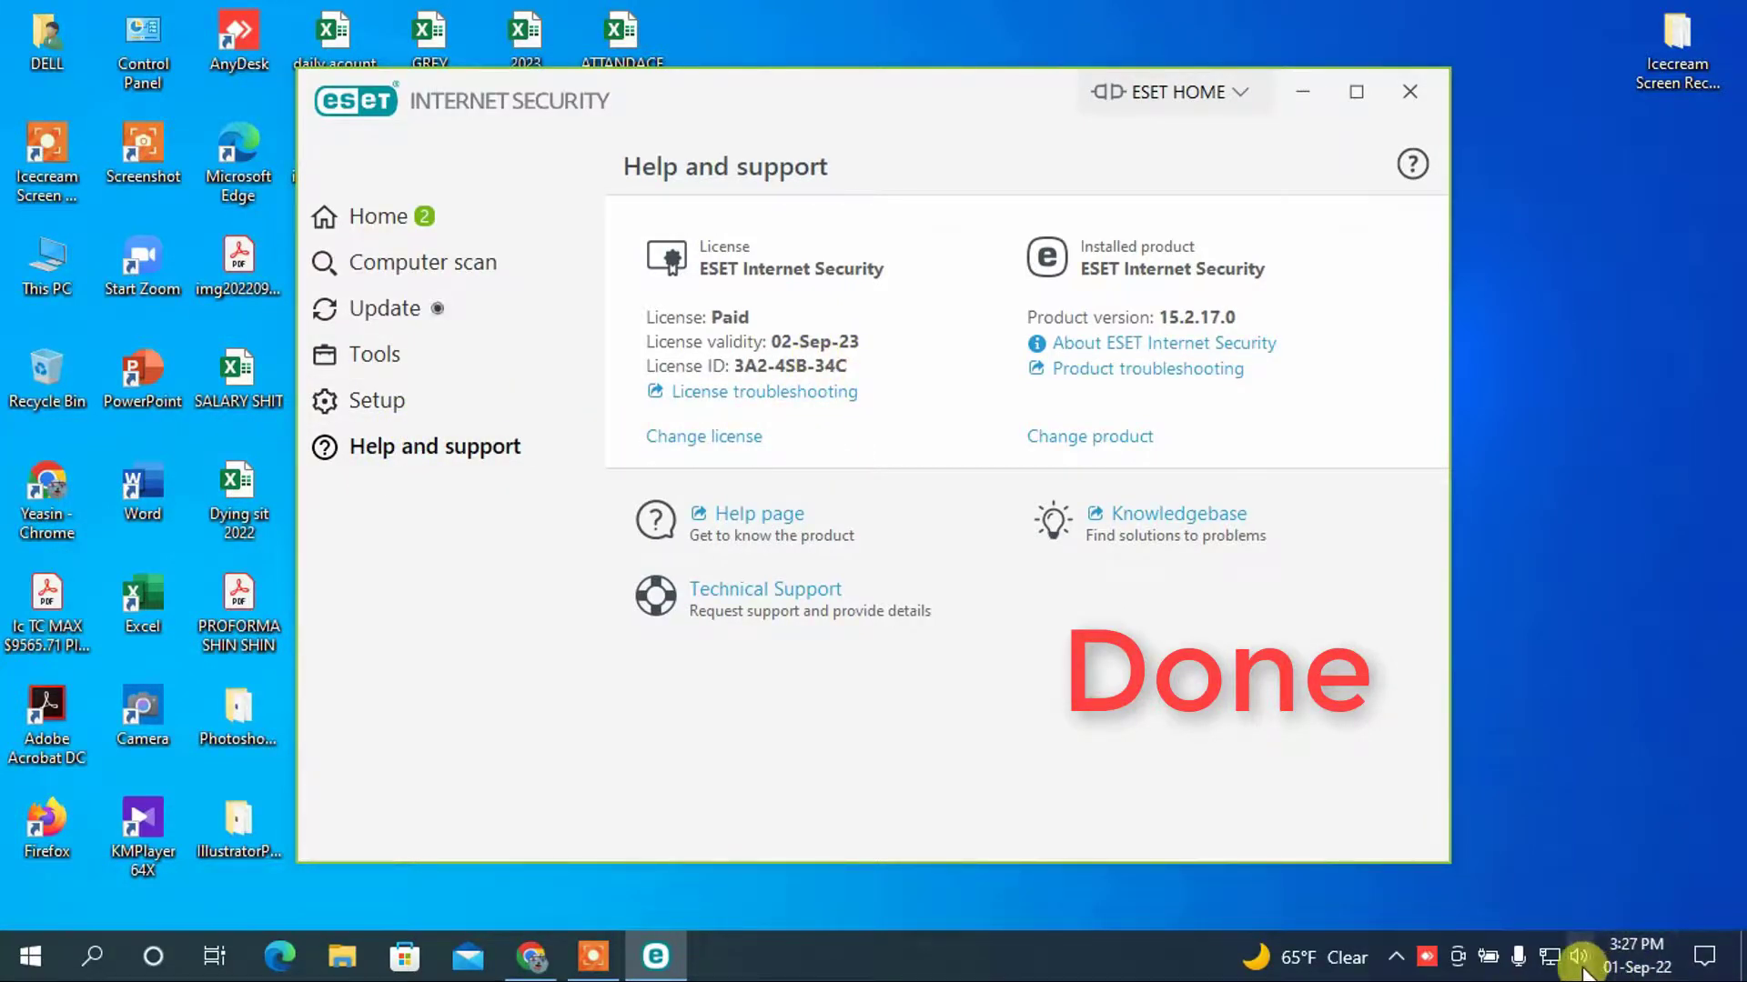
mouse_move(1648, 968)
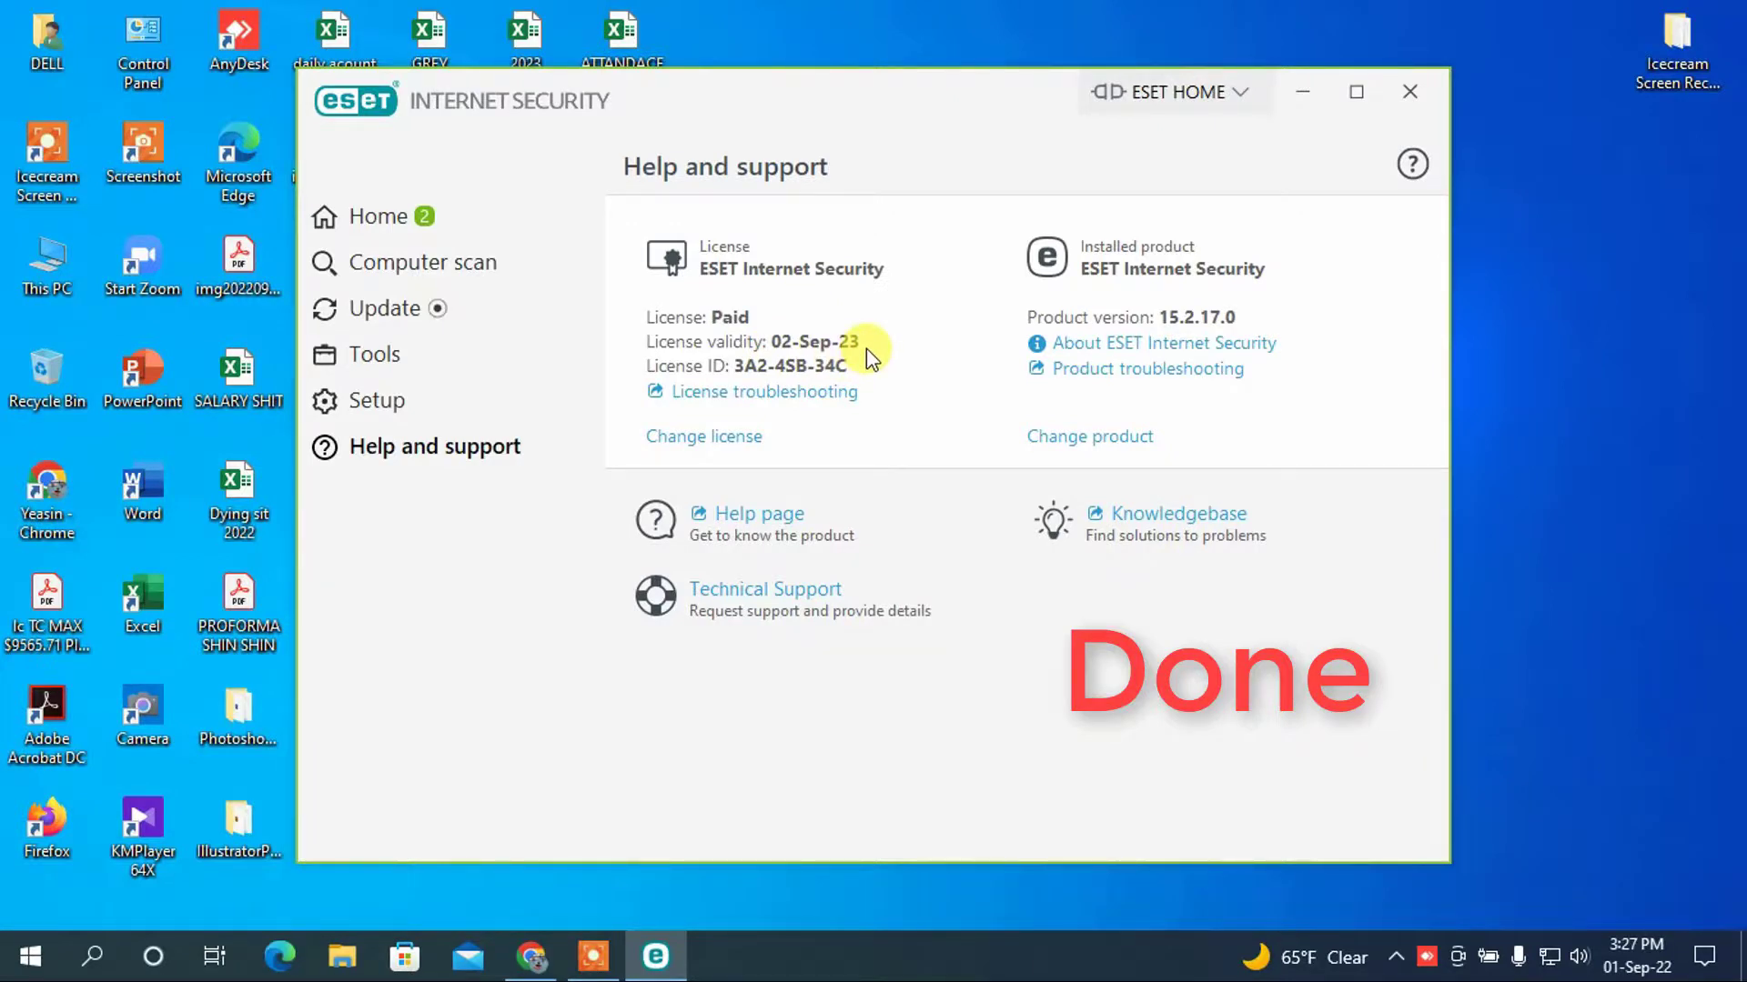
click(420, 314)
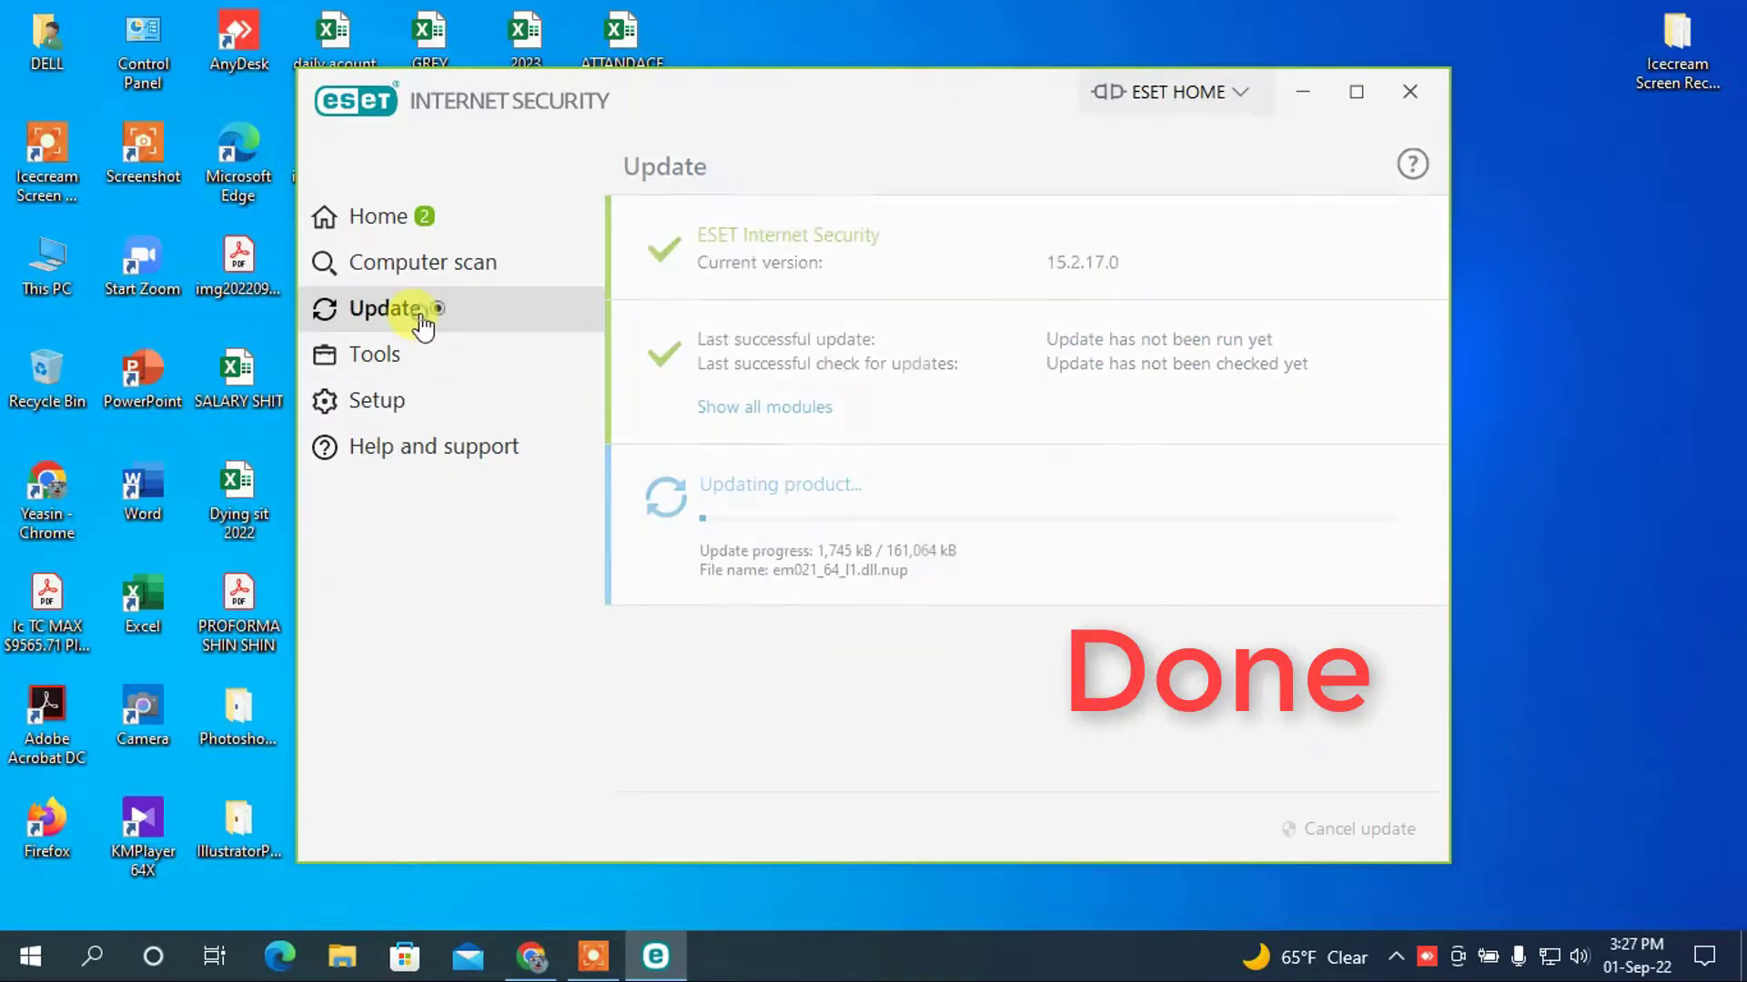
click(394, 227)
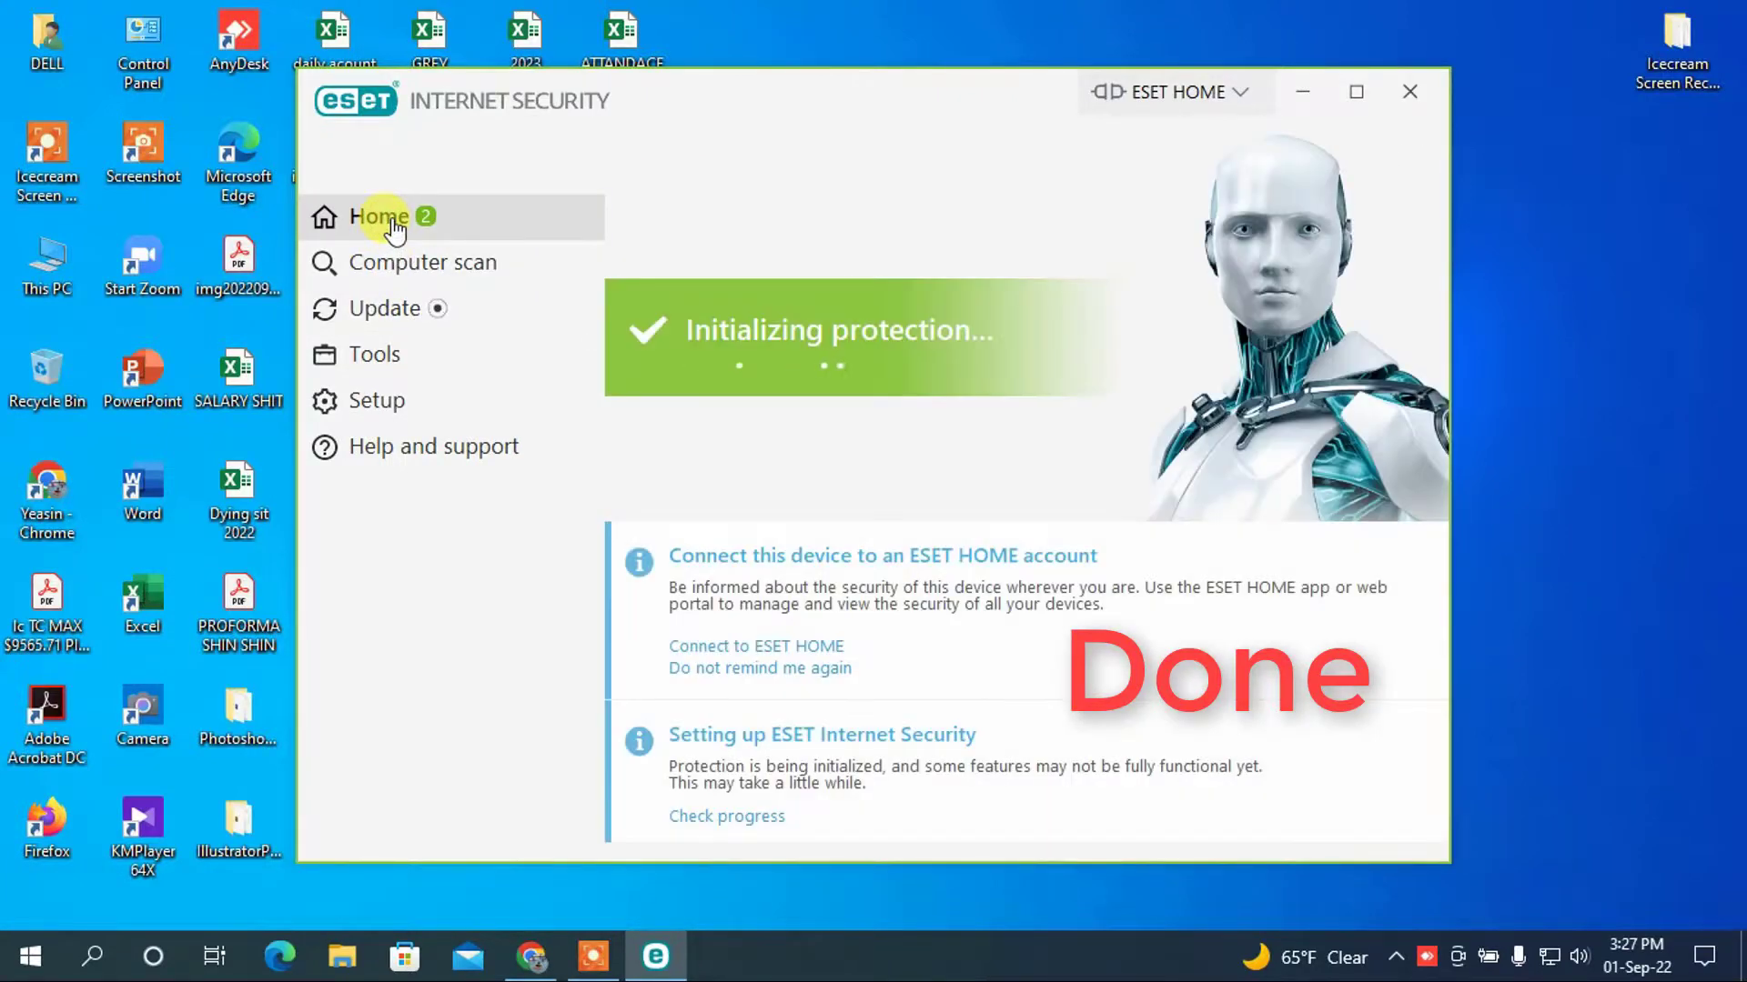